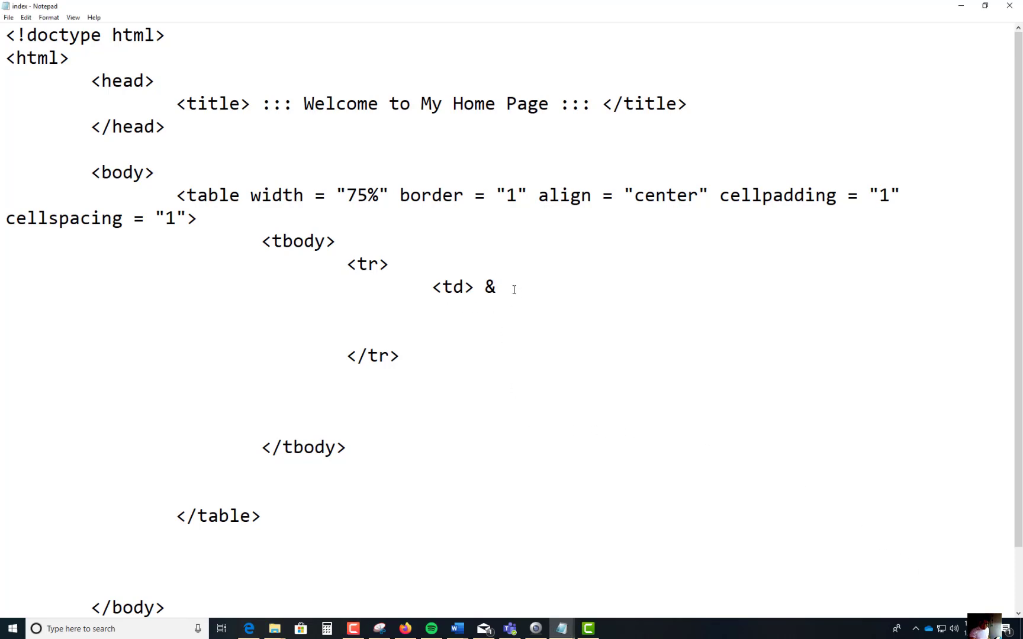
type("nb")
type("sp;")
Step: Finish the first cell as <td> &nbsp; </td>, placing the cursor after the entity
left_click_drag(484, 287, 556, 298)
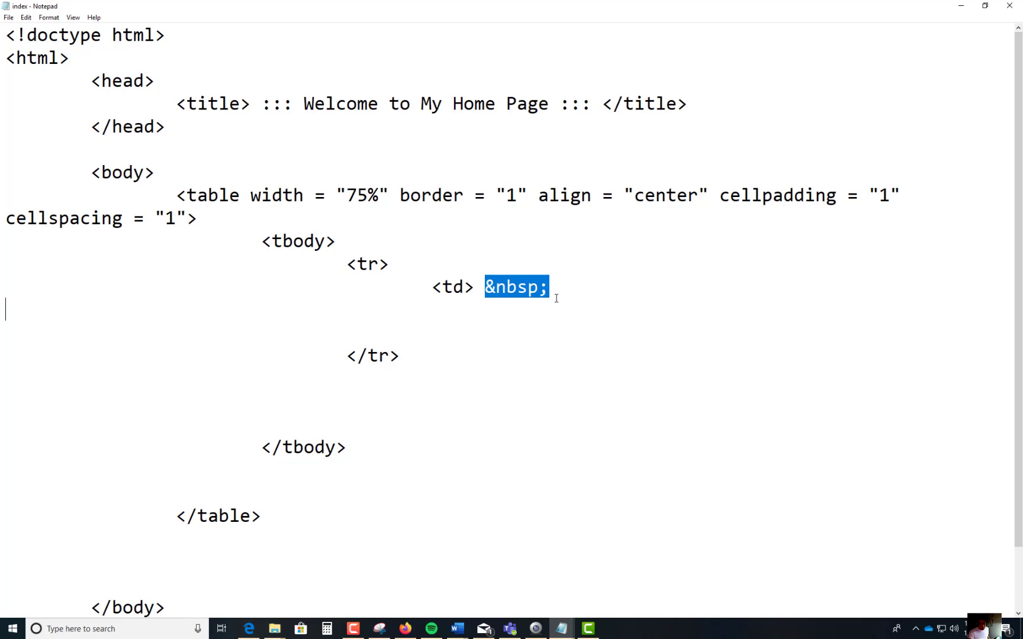
left_click(556, 296)
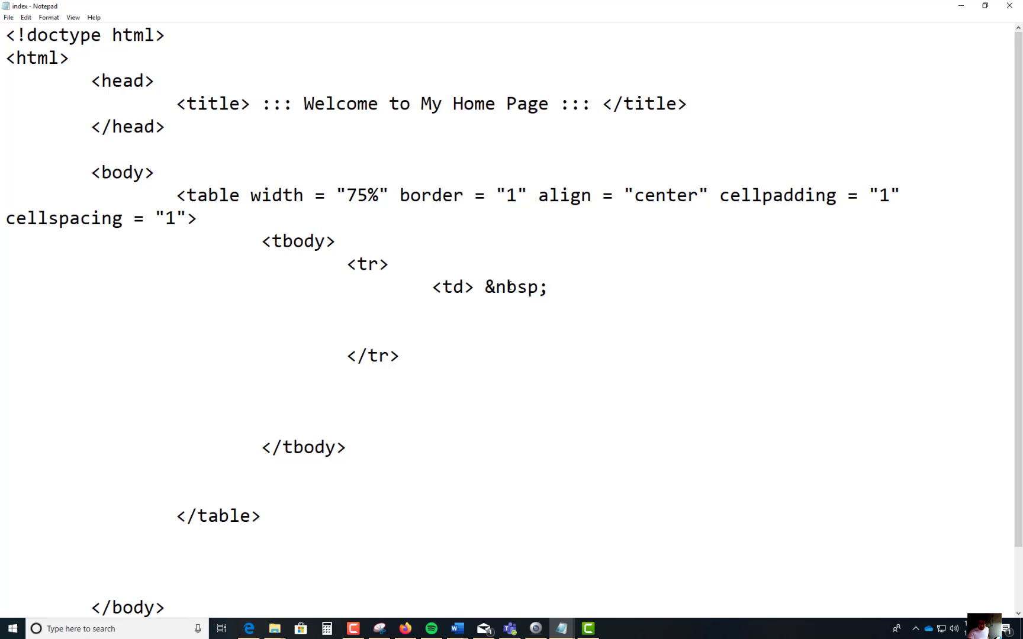
mouse_move(486, 288)
left_mouse_down()
mouse_move(547, 297)
mouse_move(538, 292)
left_mouse_up()
left_click(509, 289)
left_click_drag(544, 288, 518, 289)
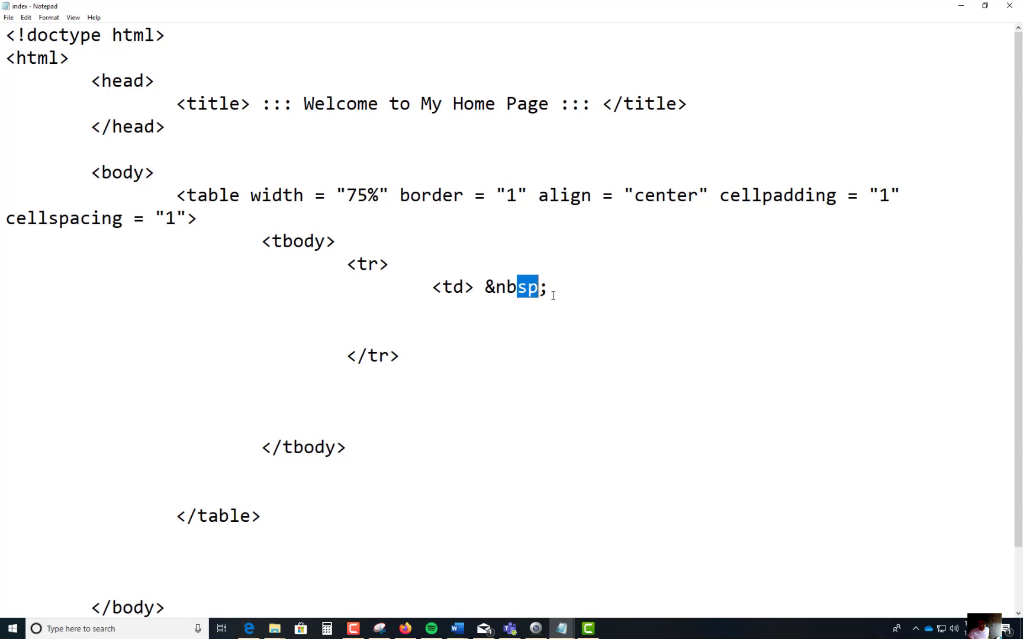
left_click(551, 289)
type("<")
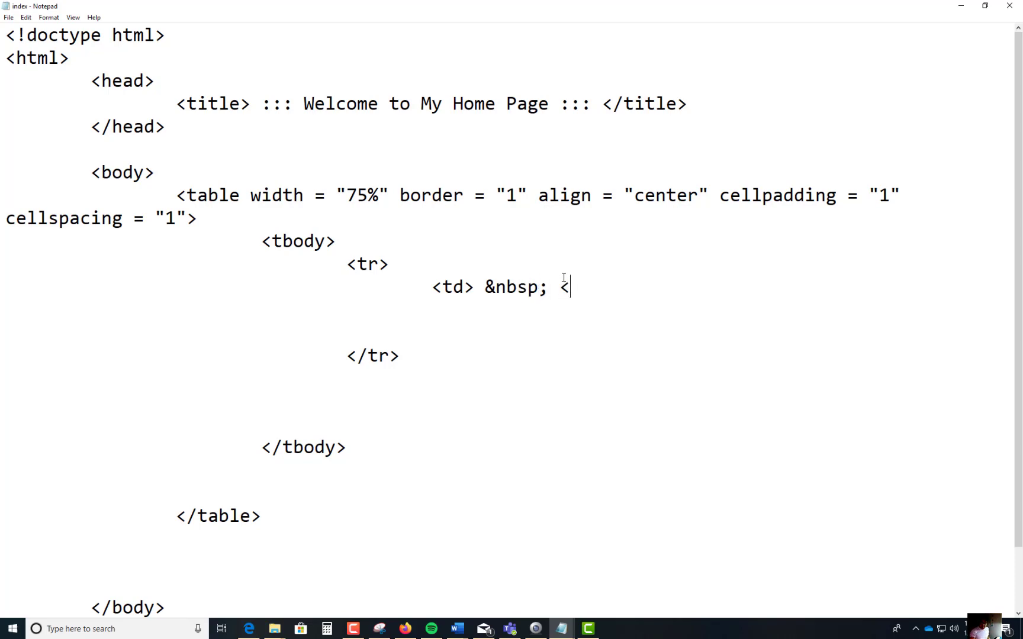
type("/td")
type(">")
Step: Copy the <td> &nbsp; </td> line and paste a second cell on an indented line below
left_click_drag(432, 287, 611, 302)
key("ctrl+c")
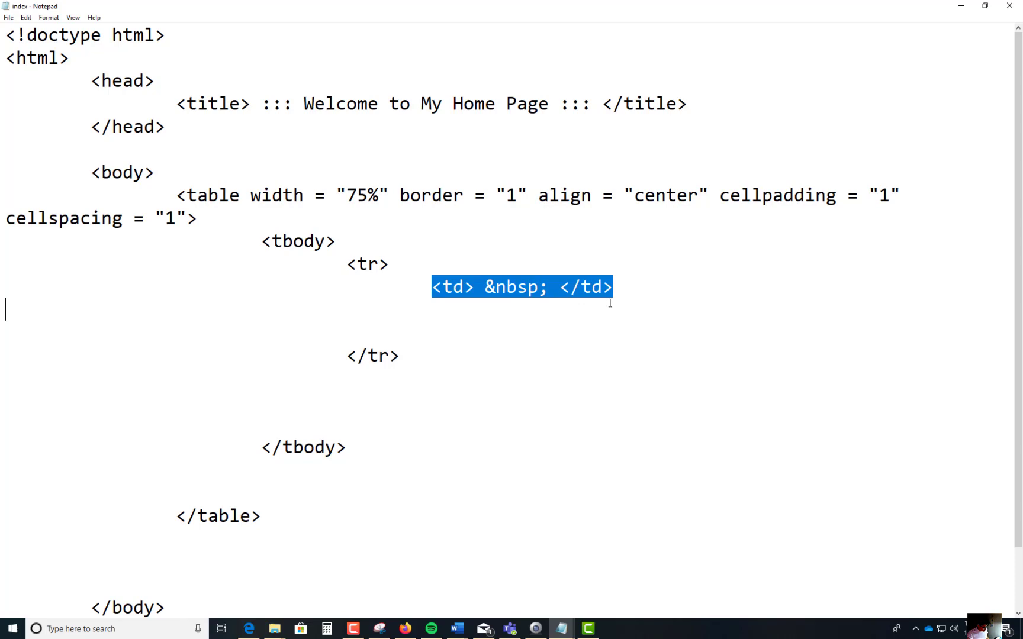
key("Down")
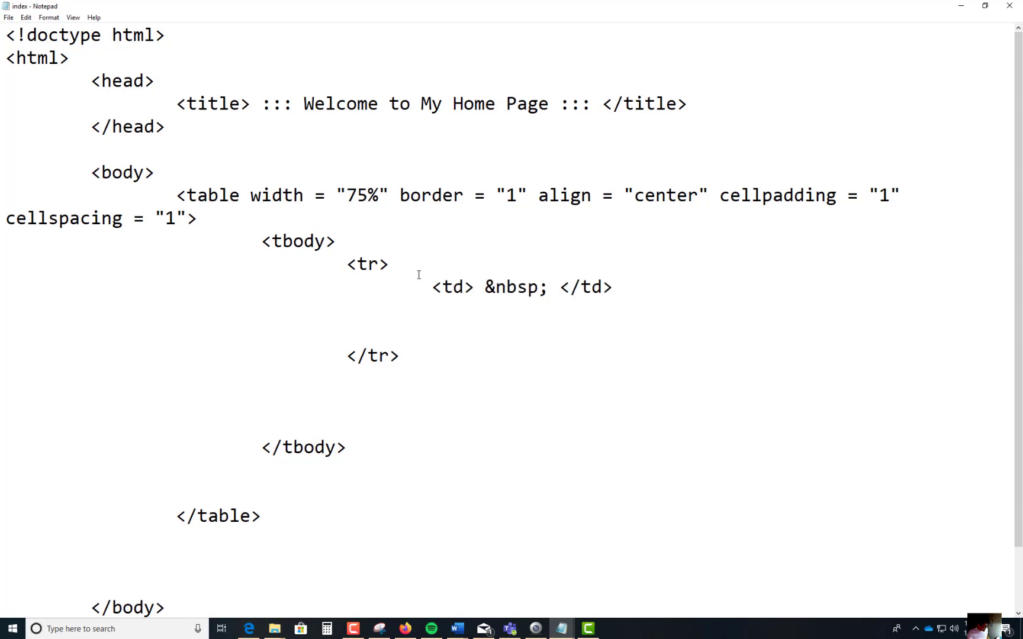
key("Tab")
key("Tab")
key("Tab")
key("Tab")
key("Tab")
key("Tab")
key("ctrl+v")
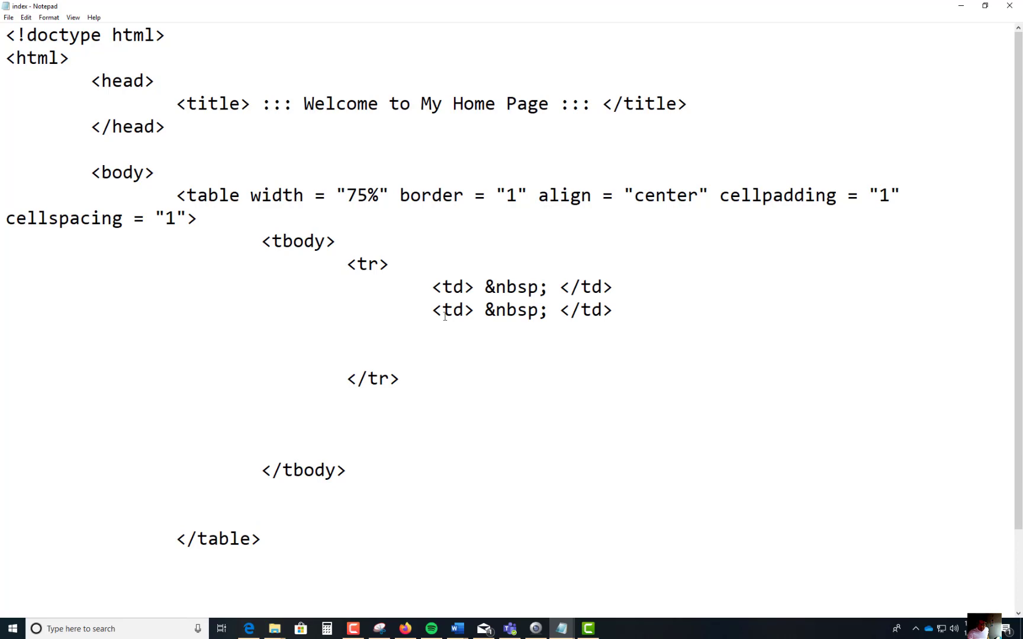
Step: Paste a third <td> &nbsp; </td> cell on a new indented line
left_click(621, 310)
key("Return")
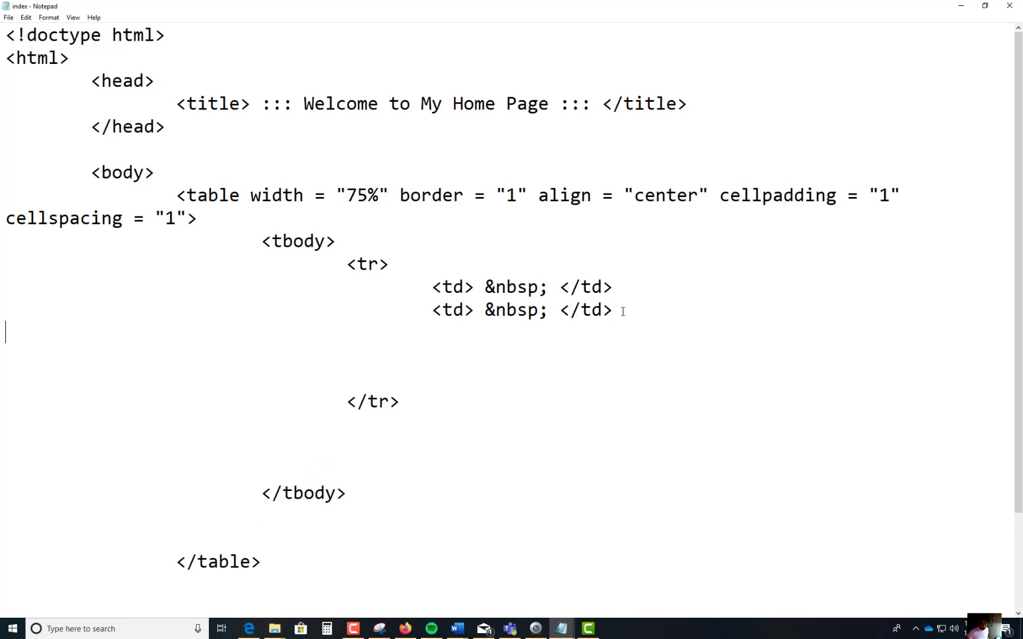
key("Tab")
key("Tab")
key("Tab")
key("Tab")
key("Tab")
key("ctrl+v")
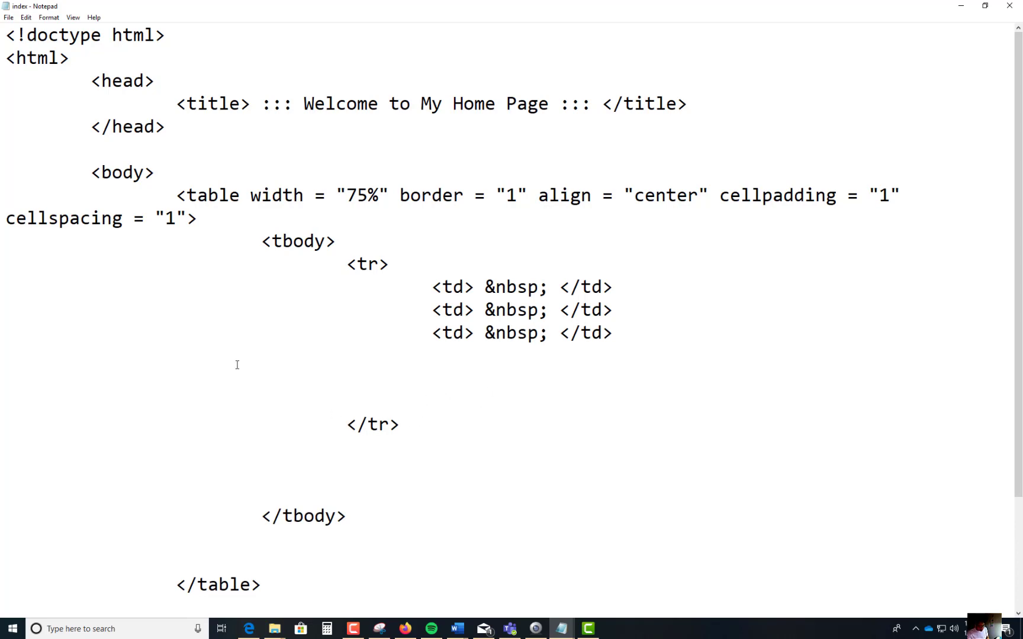
Step: Delete the stray characters and blank line, then select the whole <tr> row
key("BackSpace")
key("BackSpace")
key("BackSpace")
key("Return")
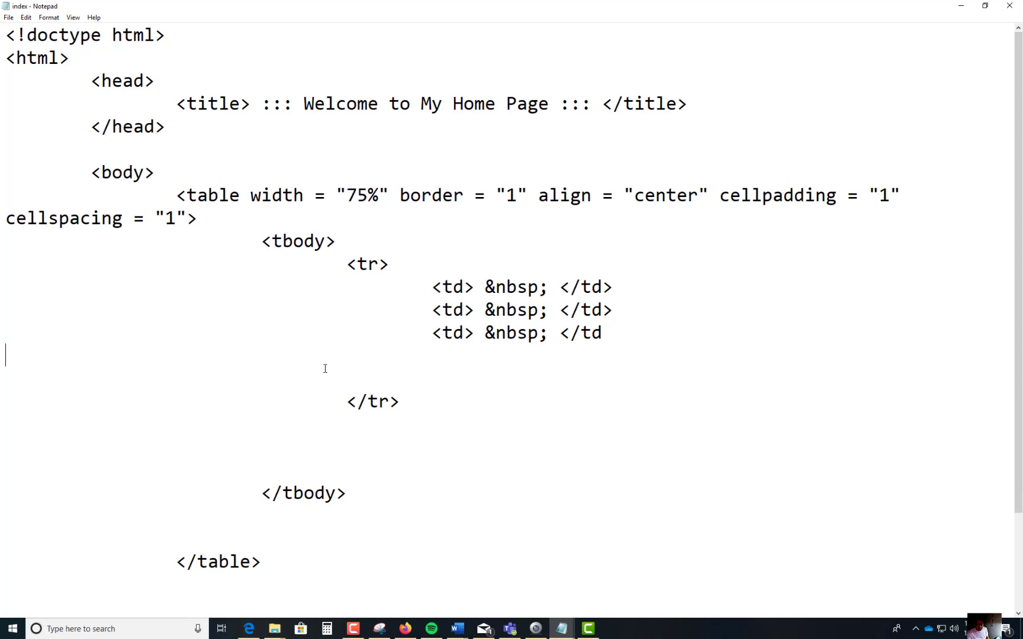
key("BackSpace")
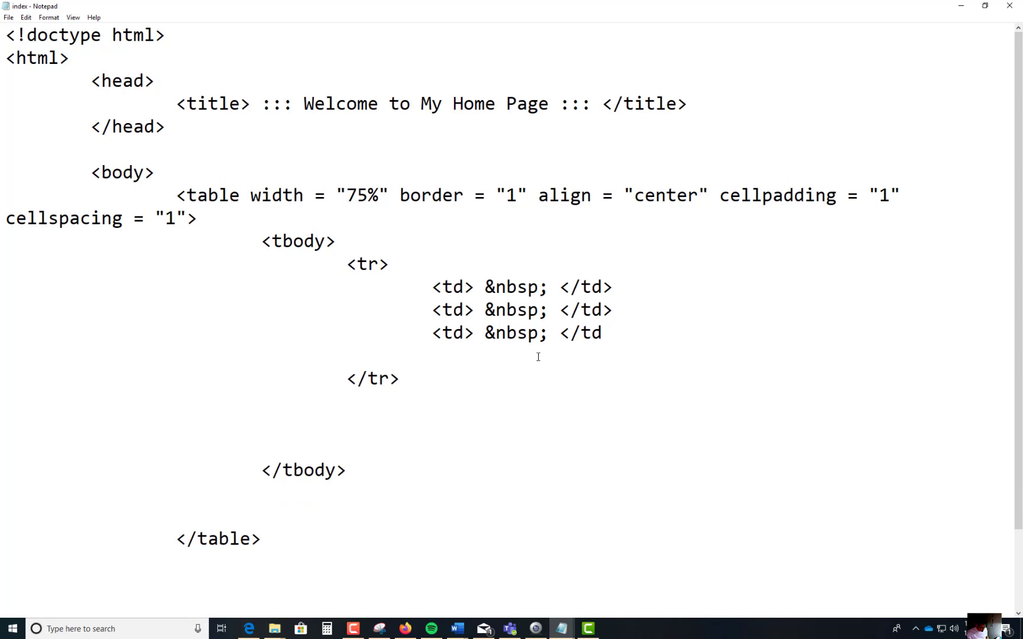
type(">")
key("Delete")
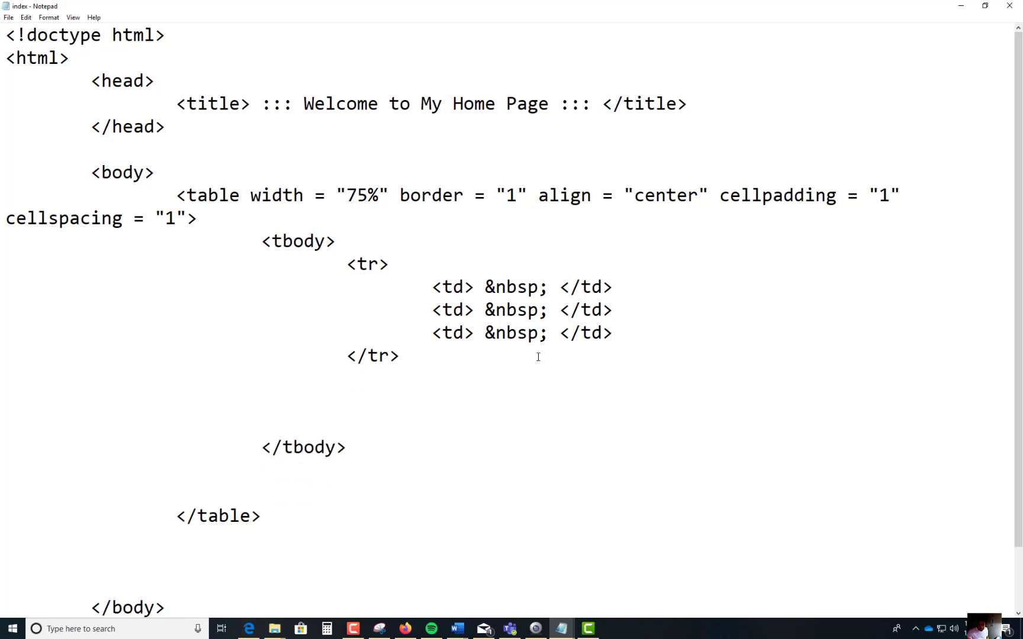
left_click(458, 263)
left_click_drag(346, 259, 407, 352)
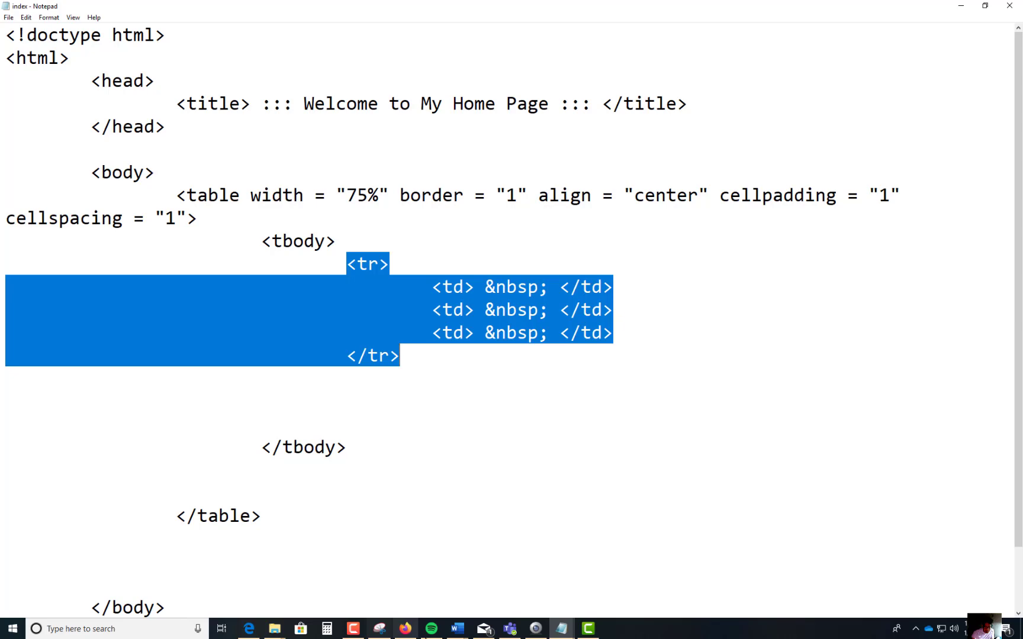
left_click(458, 629)
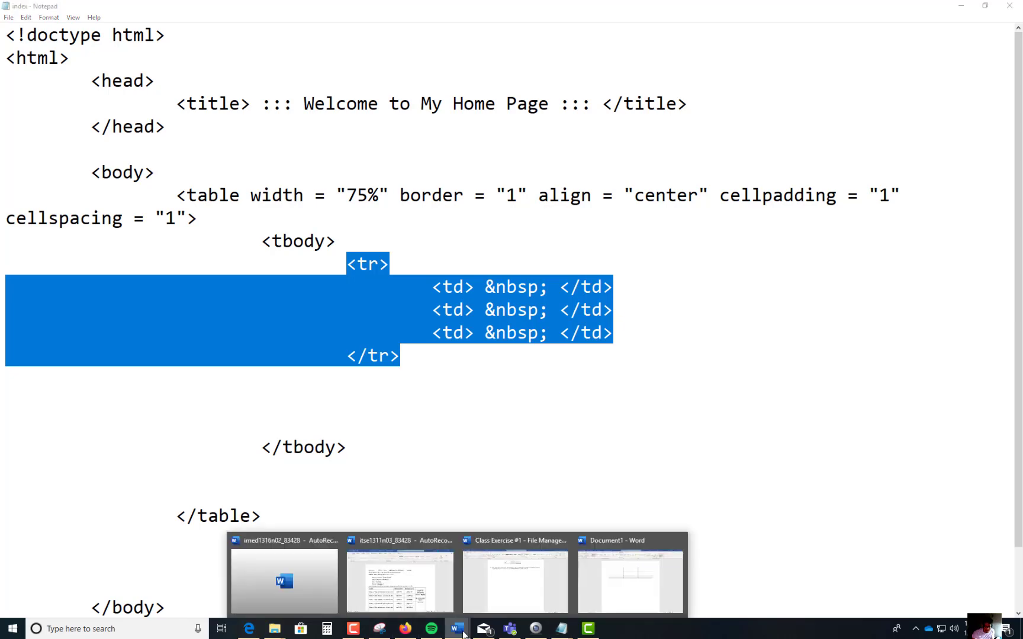
left_click(631, 581)
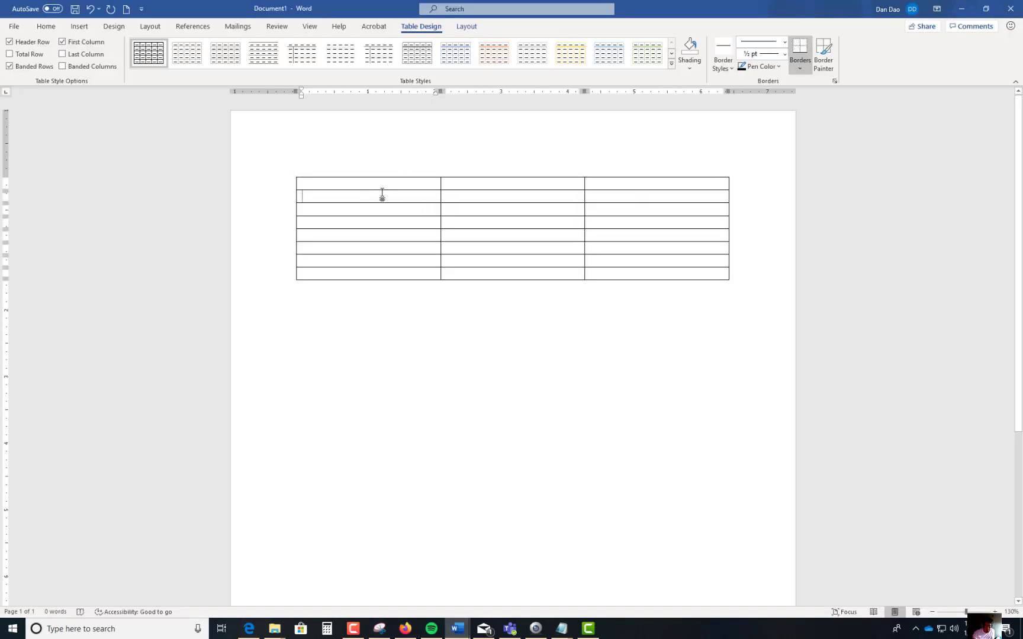
left_click_drag(376, 196, 624, 196)
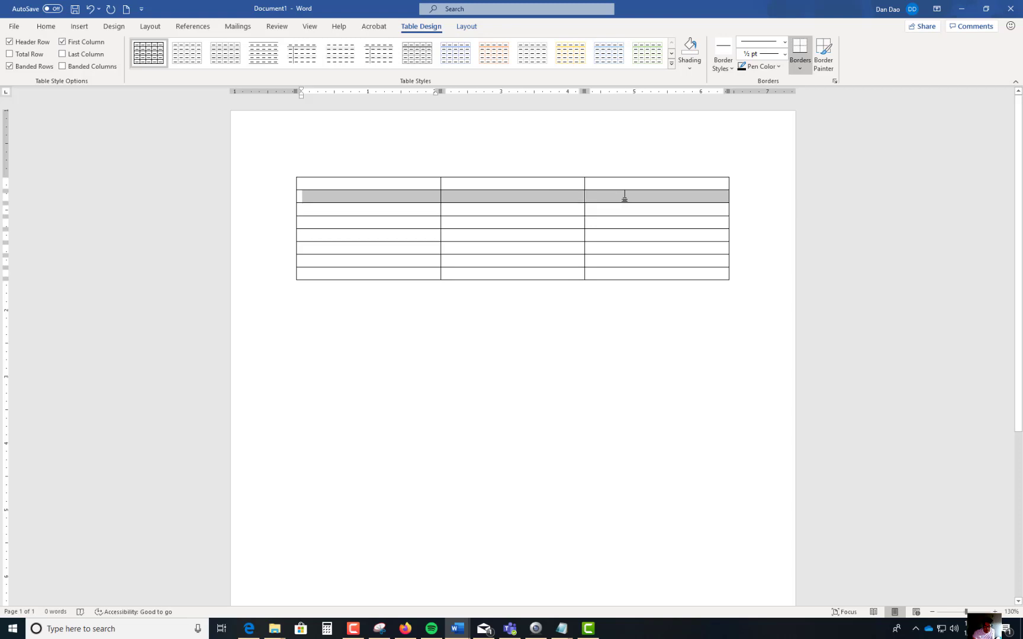
left_click(407, 199)
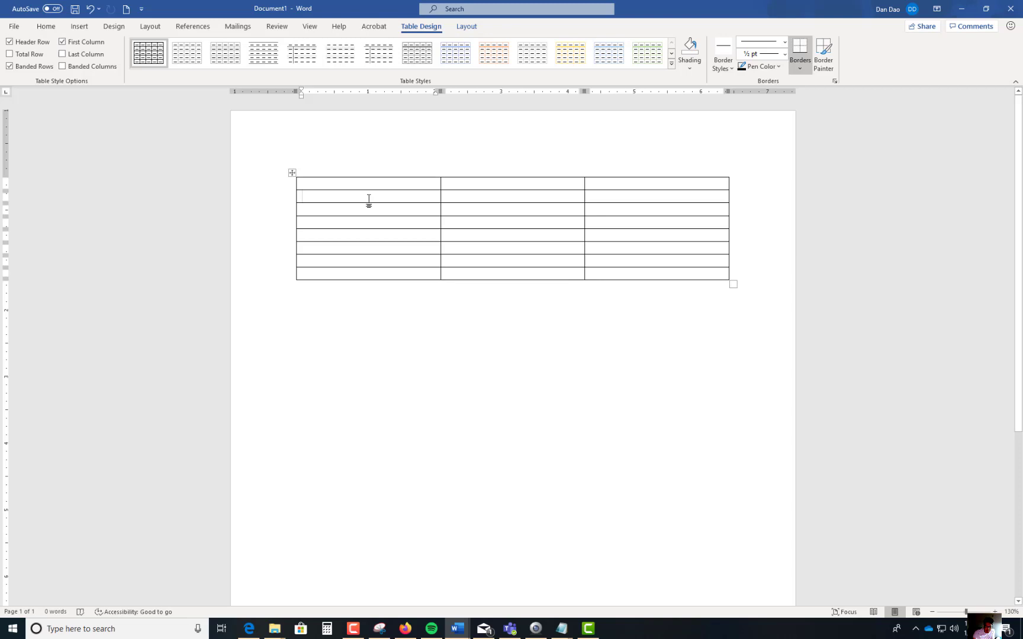
left_click(486, 196)
left_click(644, 197)
left_click(963, 9)
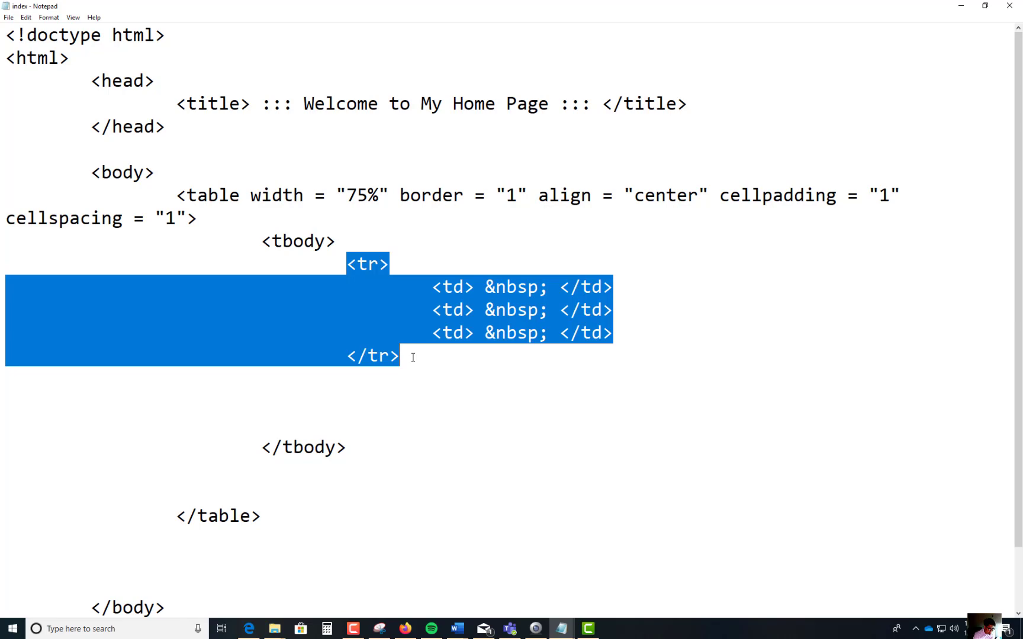
Step: Copy the first <tr> row and paste a second row below it
left_click(347, 264)
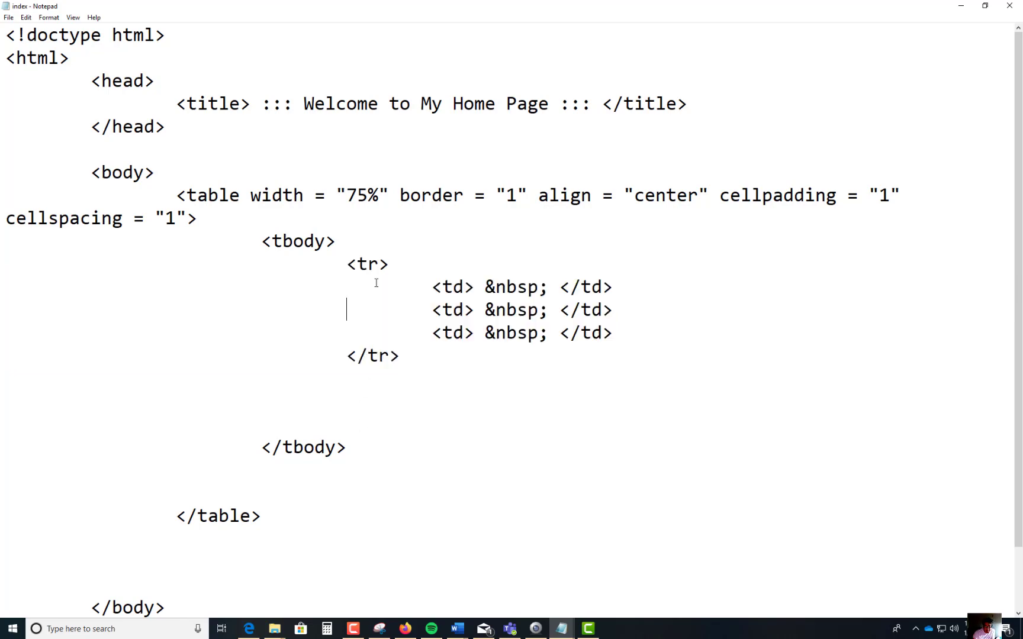
left_click_drag(347, 265, 409, 356)
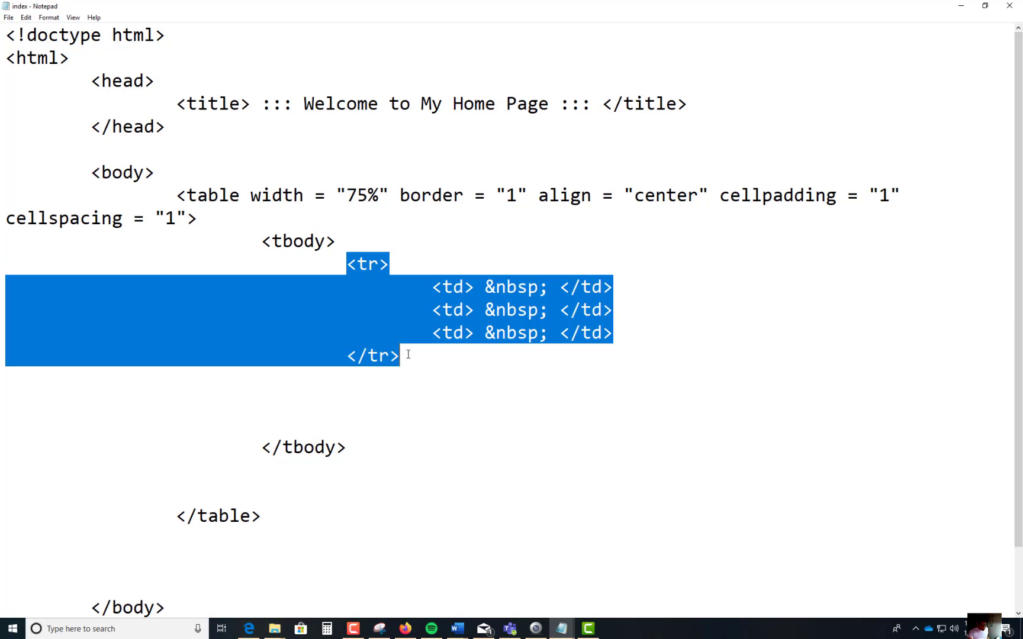
left_click(358, 380)
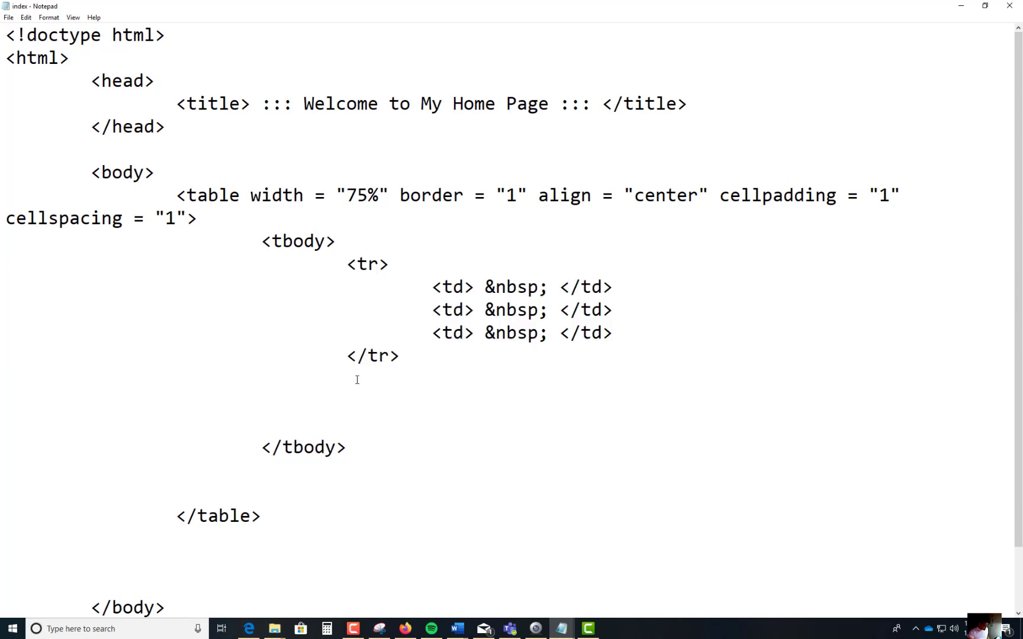
key("Tab")
type("<tr> \t\t\t\t\t<td> &nbsp; </td> \t\t\t\t\t<td> &nbsp; </td> \t\t\t\t\t<td> &nbsp; </td> \t\t\t\t</tr>")
key("Return")
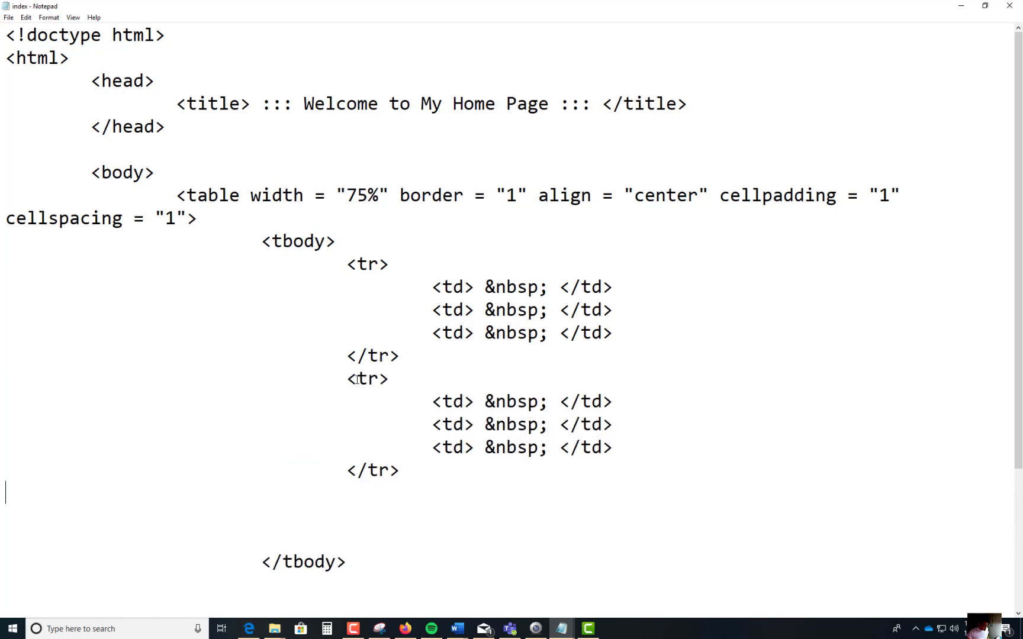
key("Tab")
key("Tab")
key("Tab")
Step: Copy both rows and paste them below, making four rows
left_click_drag(349, 265, 406, 470)
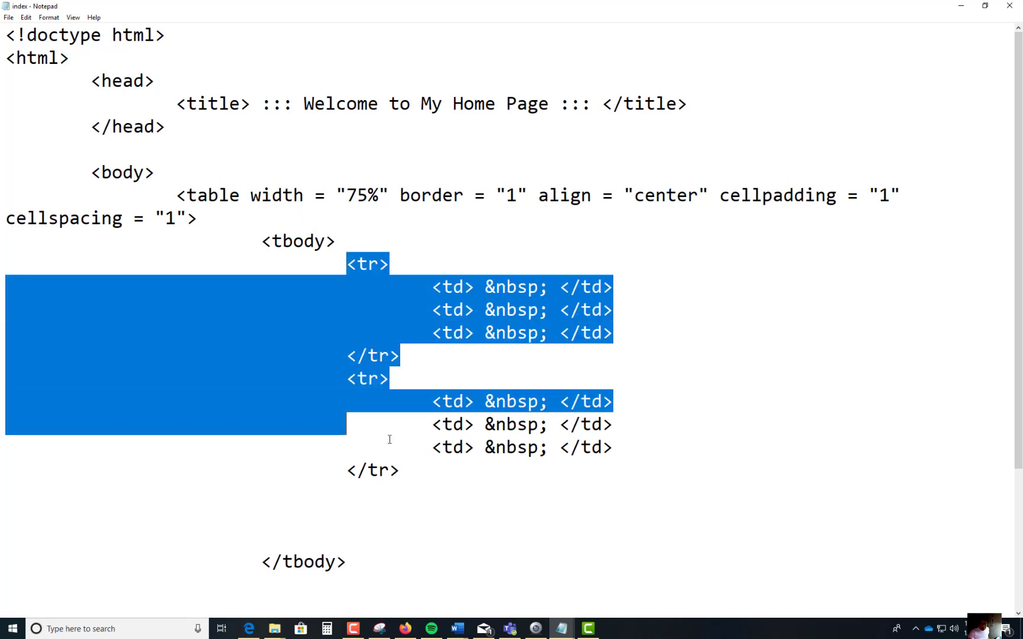
left_click(368, 502)
type("<tr> \t\t\t\t\t<td> &nbsp; </td> \t\t\t\t\t<td> &nbsp; </td> \t\t\t\t\t<td> &nbsp; </td> \t\t\t\t</tr> \t\t\t\t<tr> \t\t\t\t\t<td> &nbsp; </td> \t\t\t\t\t<td> &nbsp; </td> \t\t\t\t\t<td> &nbsp; </td> \t\t\t\t</tr>")
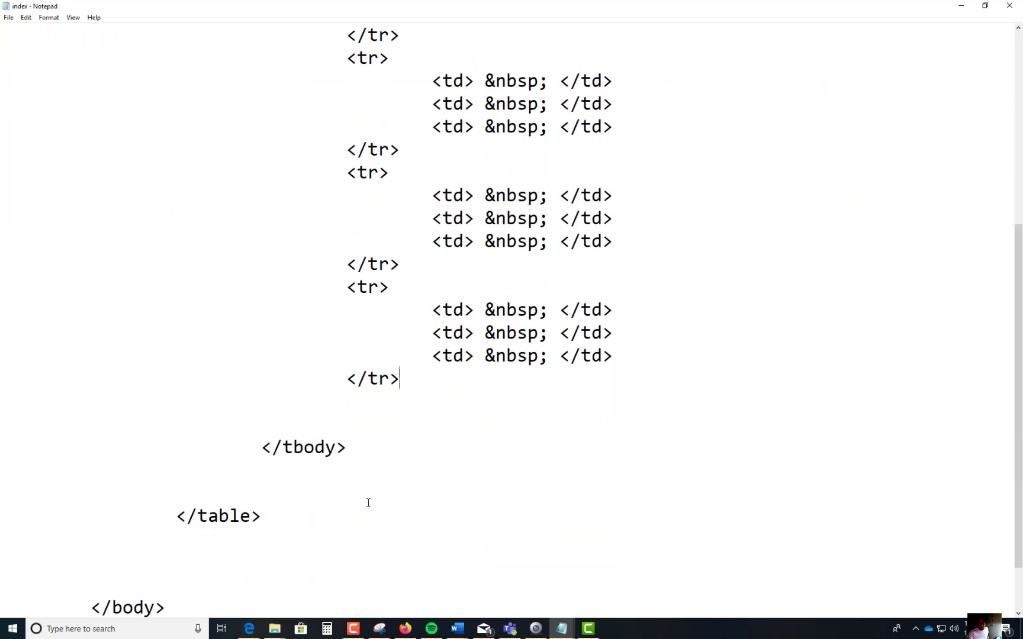
key("Return")
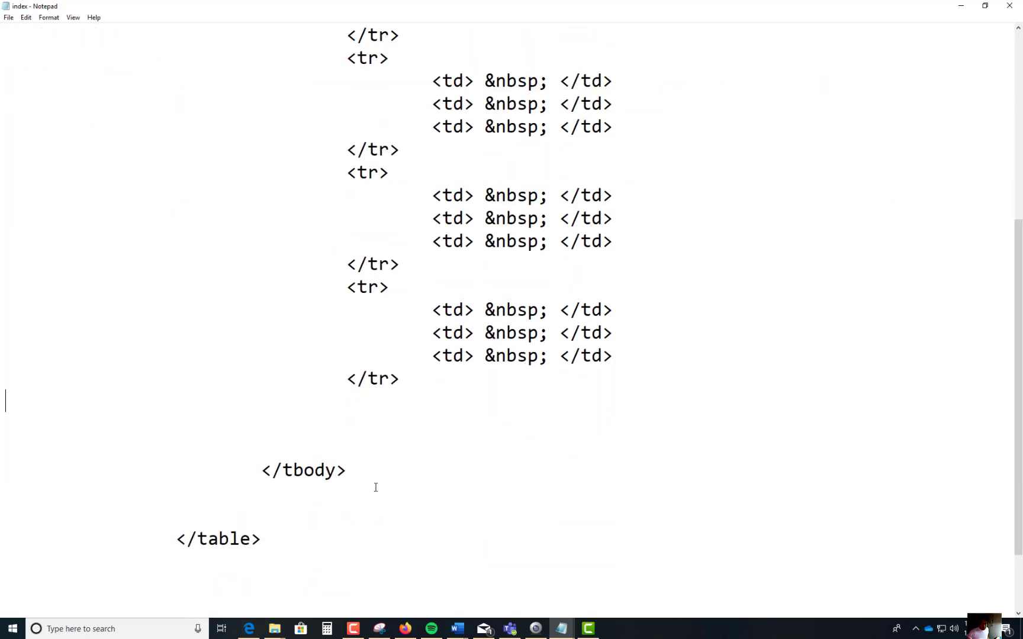
scroll(375, 487, "up", 6)
scroll(376, 488, "down", 1)
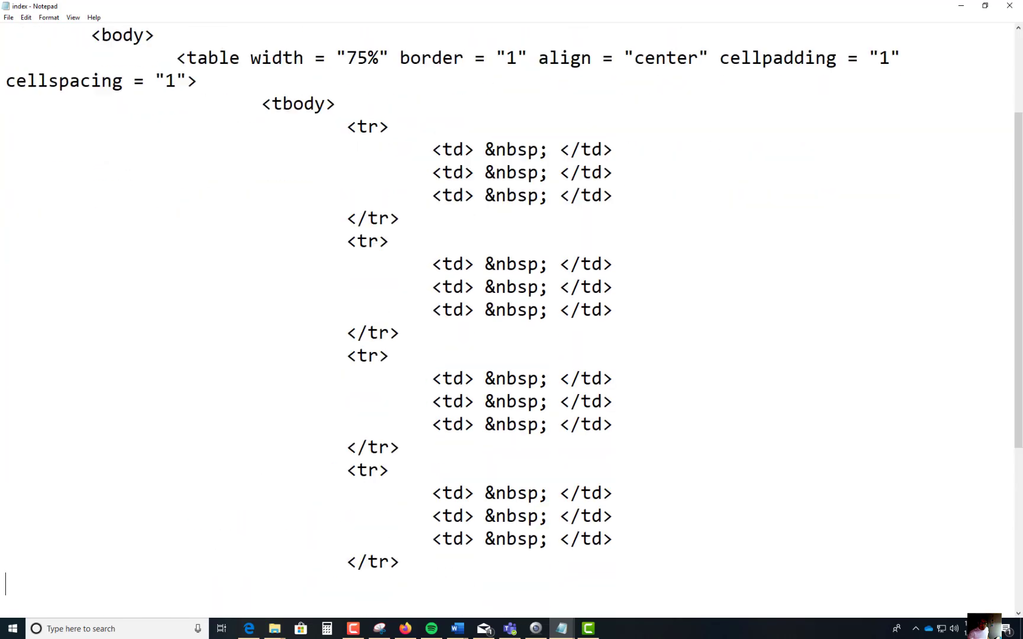
scroll(375, 488, "up", 1)
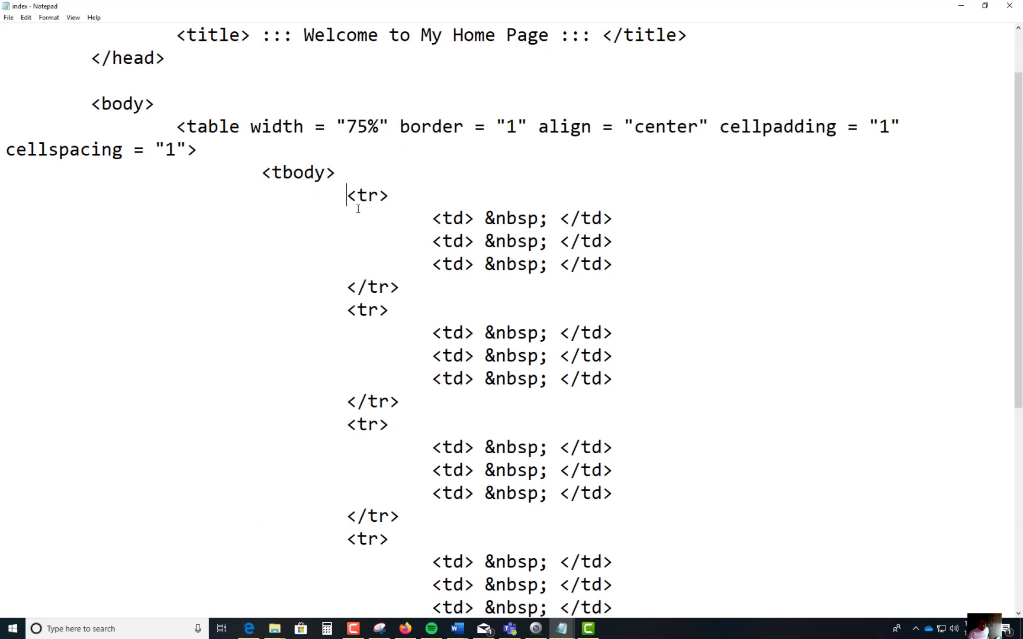
left_click_drag(348, 195, 489, 547)
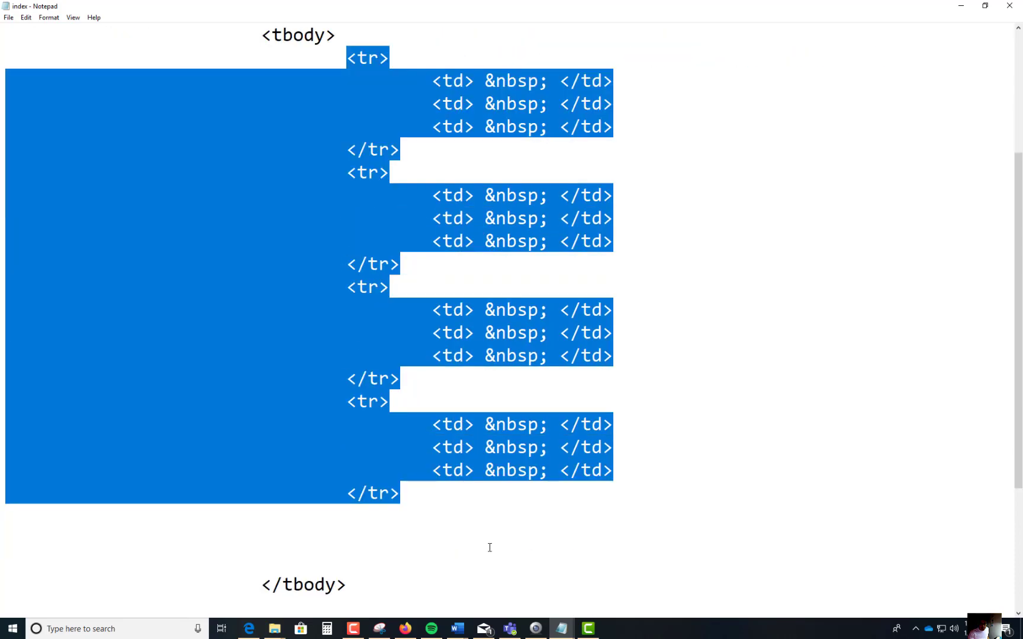
Step: Paste another empty row after the last row's closing tag
left_click(351, 519)
left_click(404, 491)
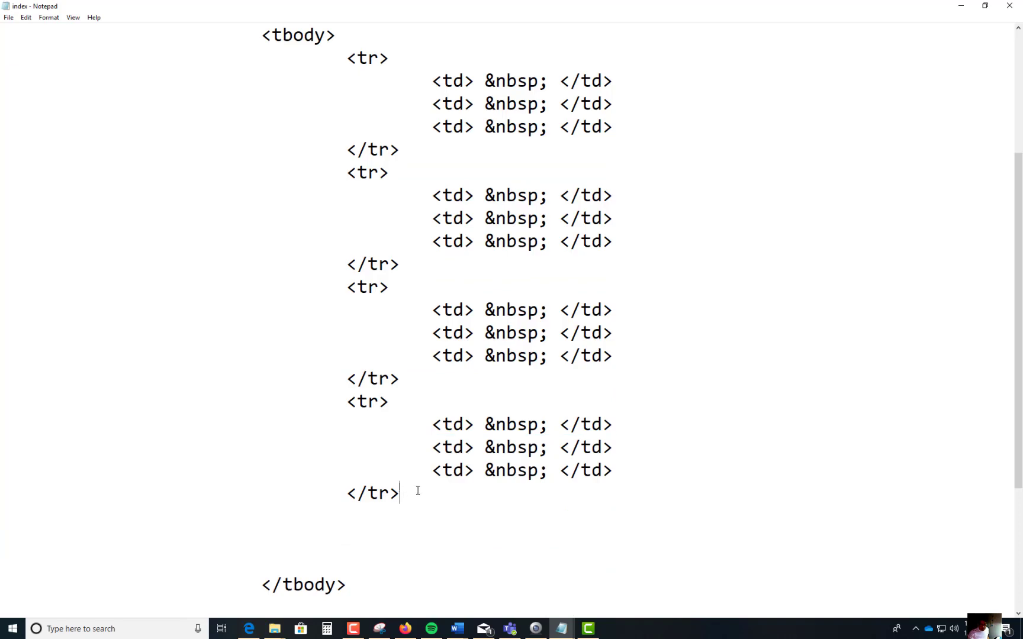
key("Return")
key("Tab")
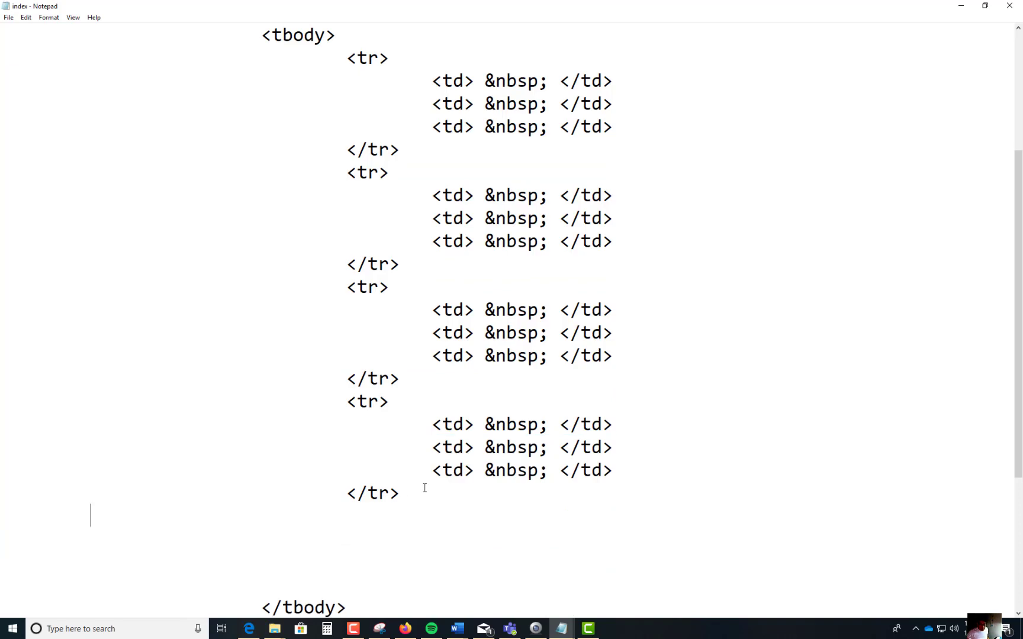
key("Tab")
key("Tab")
key("Tab")
key("ctrl+v")
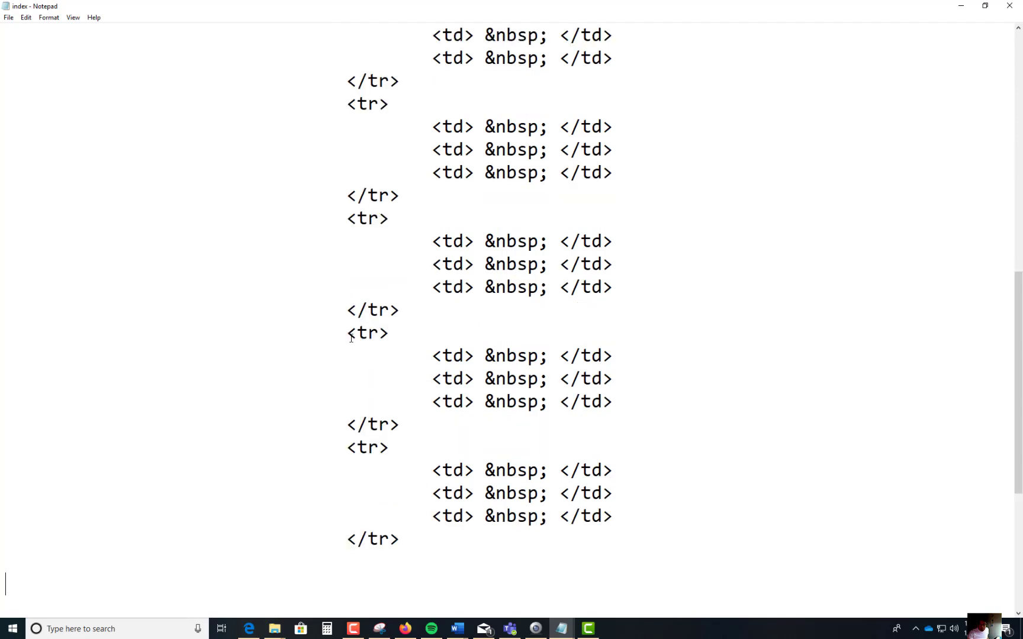
Step: Copy the last two rows and paste them at the end of the table
left_click_drag(347, 333, 415, 537)
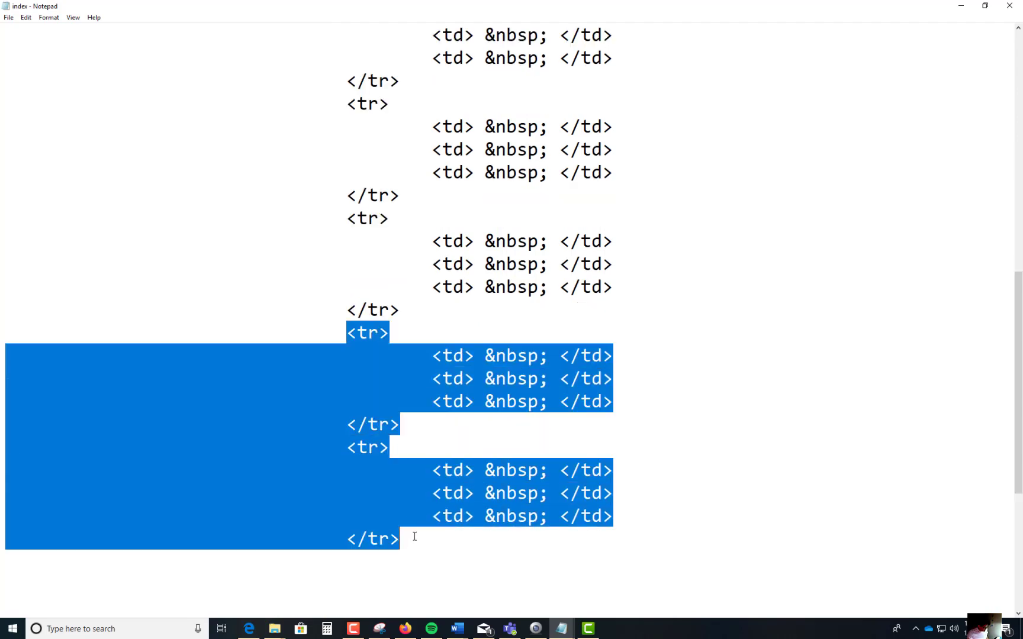
left_click(358, 566)
key("Tab")
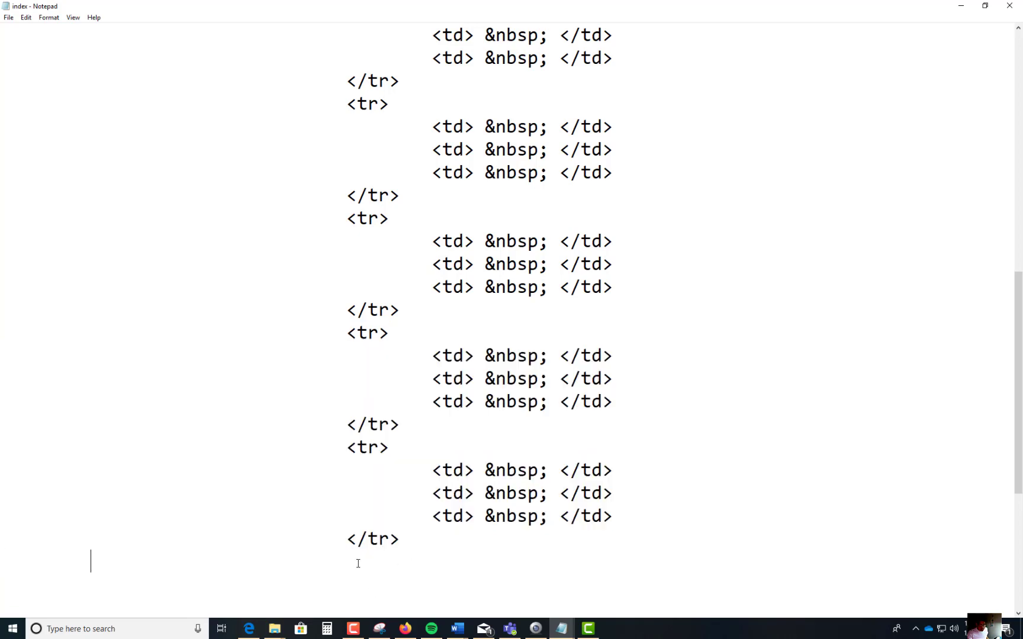
key("Tab")
key("Tab")
key("Tab")
key("ctrl+v")
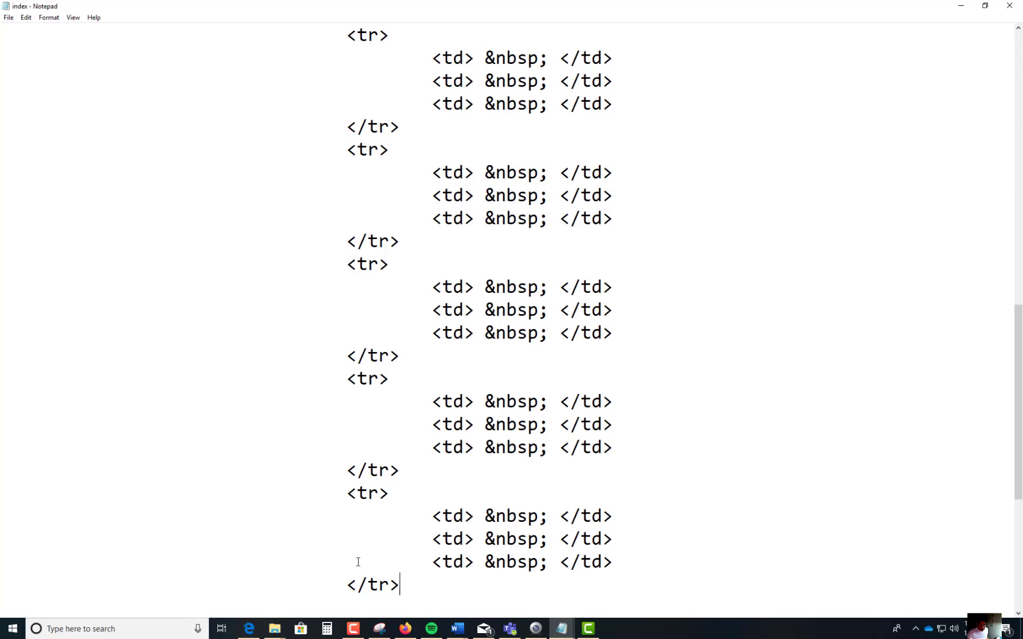
scroll(358, 562, "up", 10)
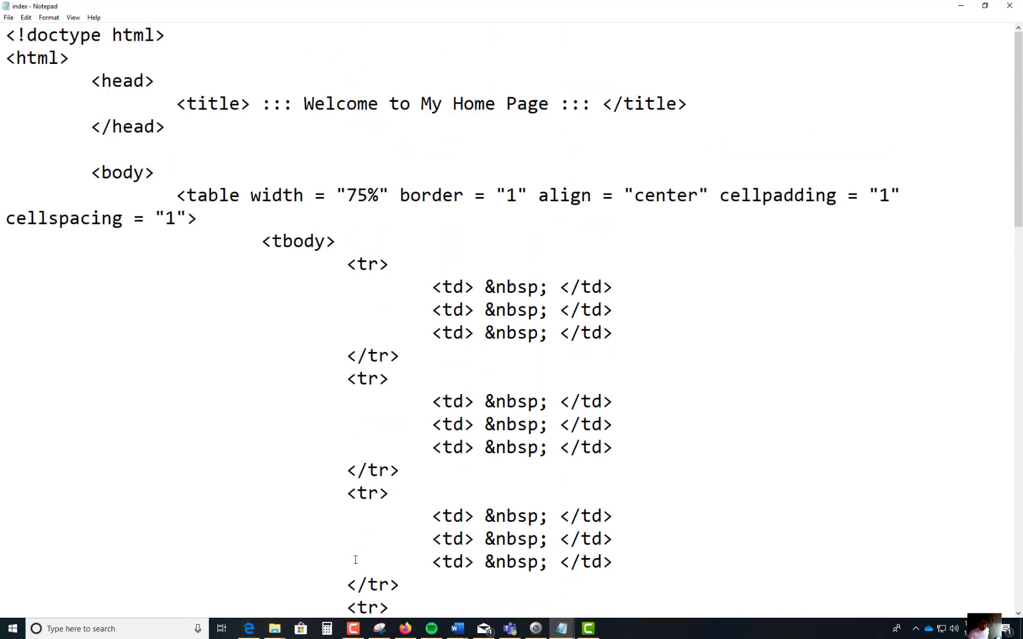
scroll(358, 561, "down", 8)
scroll(356, 557, "down", 5)
scroll(354, 558, "down", 5)
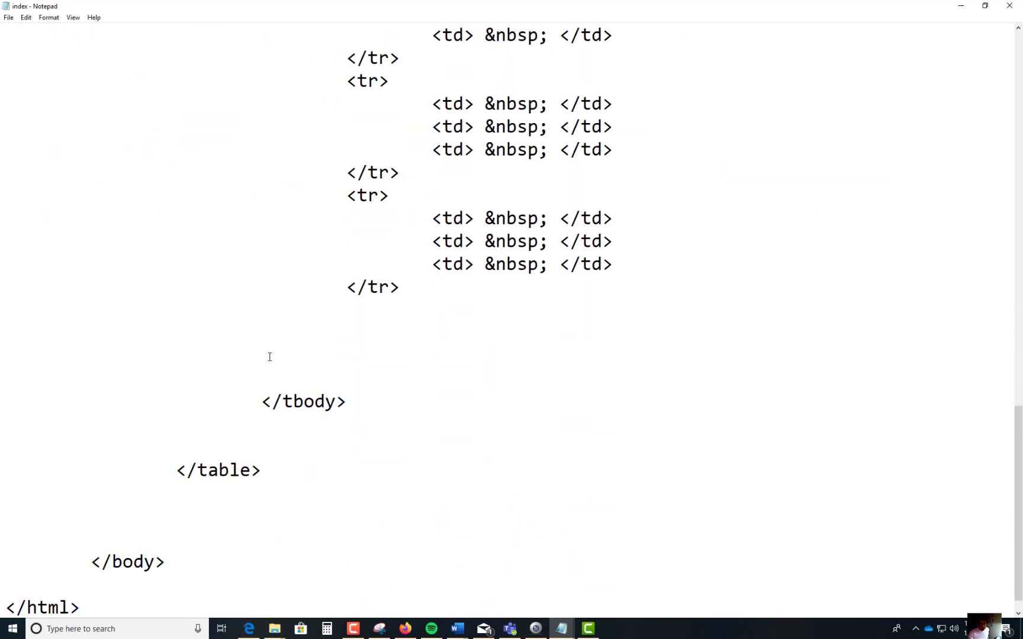
Step: Remove the blank lines before the </tbody> and </table> closing tags
left_click(239, 350)
key("BackSpace")
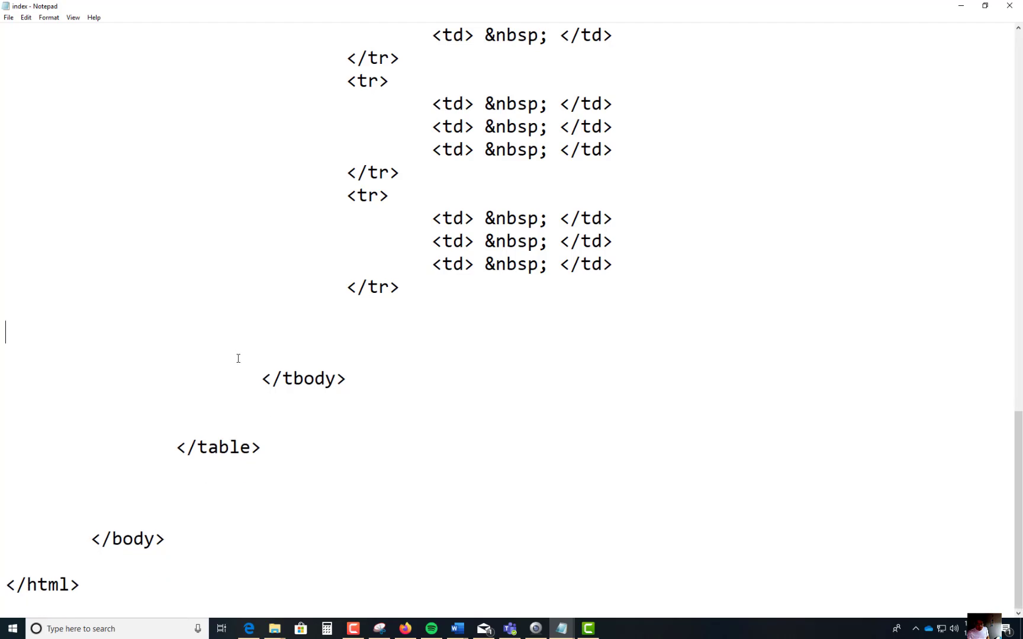
key("BackSpace")
key("BackSpace")
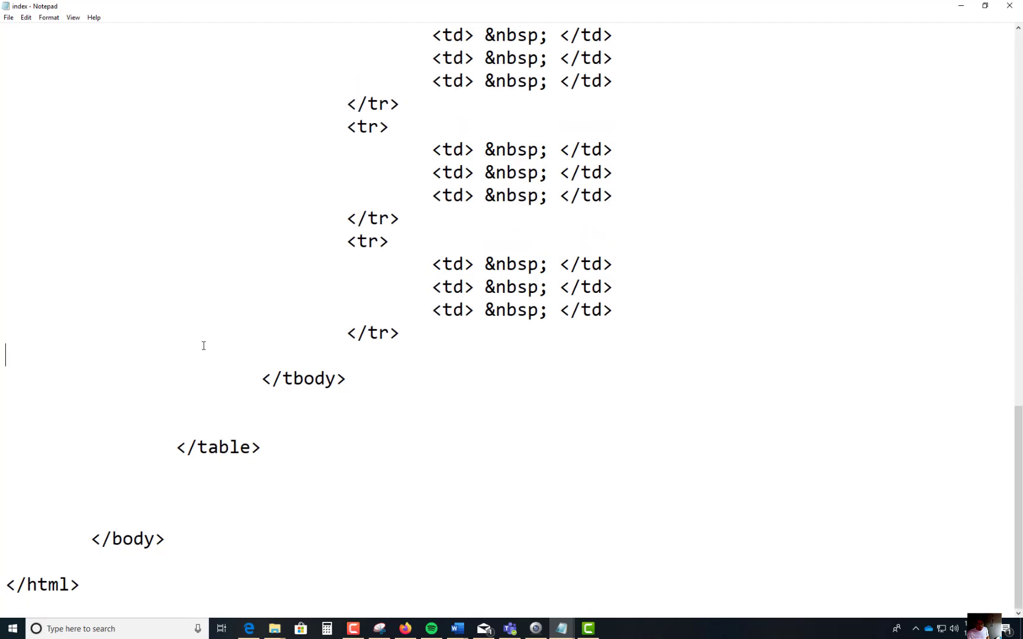
key("BackSpace")
left_click(209, 407)
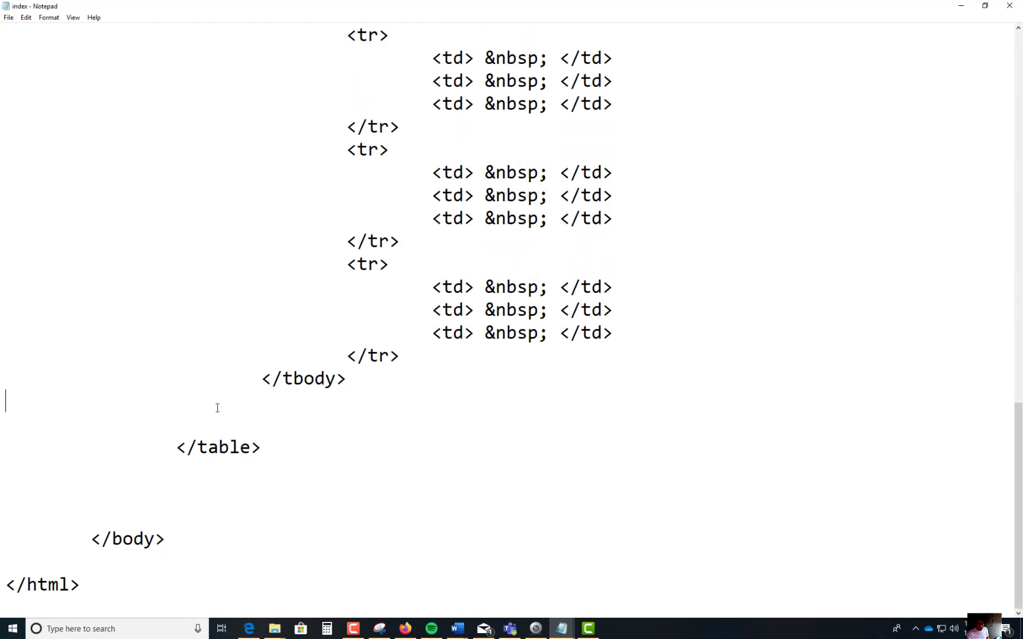
key("BackSpace")
left_click(221, 426)
key("BackSpace")
Step: Remove the blank lines after </table> and between </body> and </html>
left_click(200, 467)
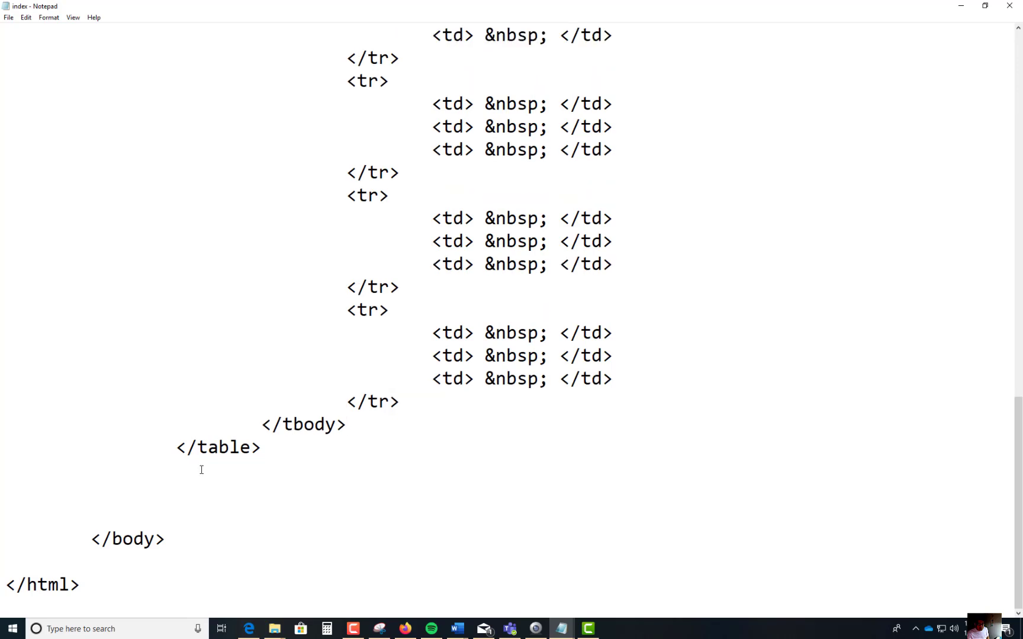
key("BackSpace")
left_click(197, 504)
key("BackSpace")
key("BackSpace")
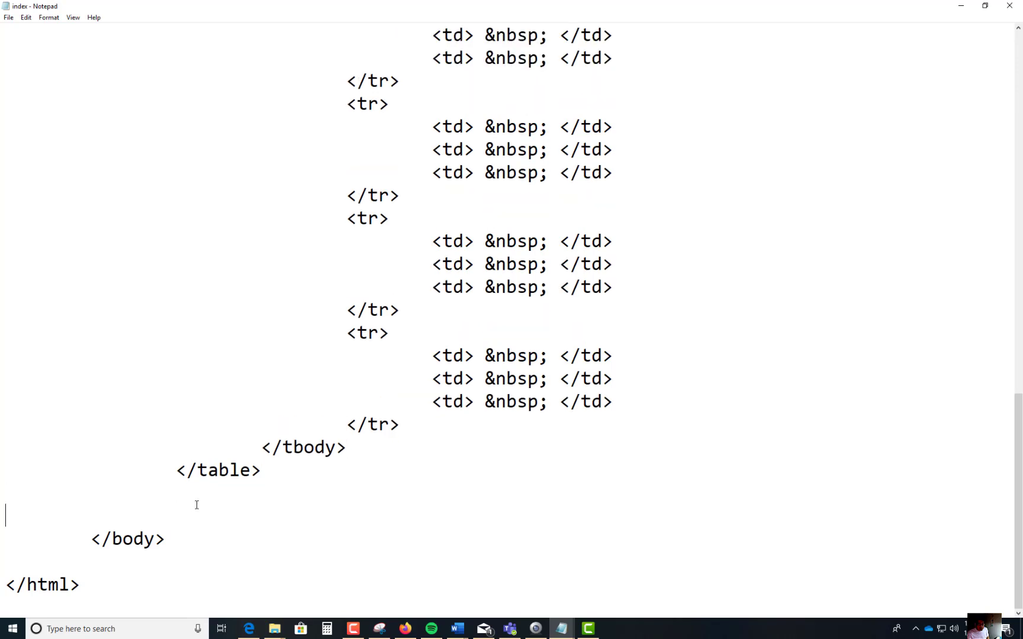
key("BackSpace")
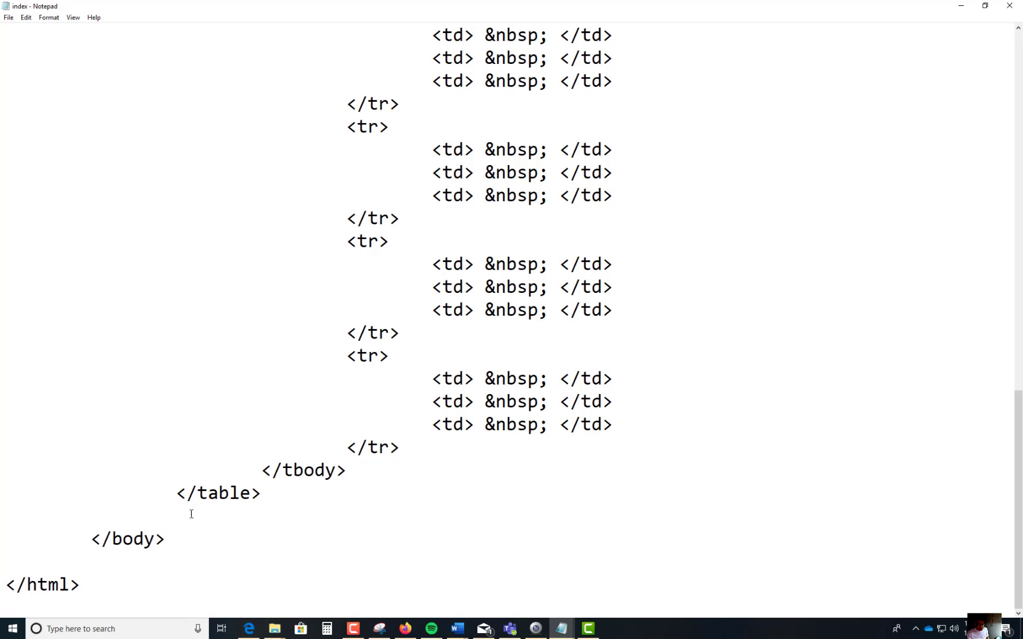
key("BackSpace")
left_click(133, 554)
key("BackSpace")
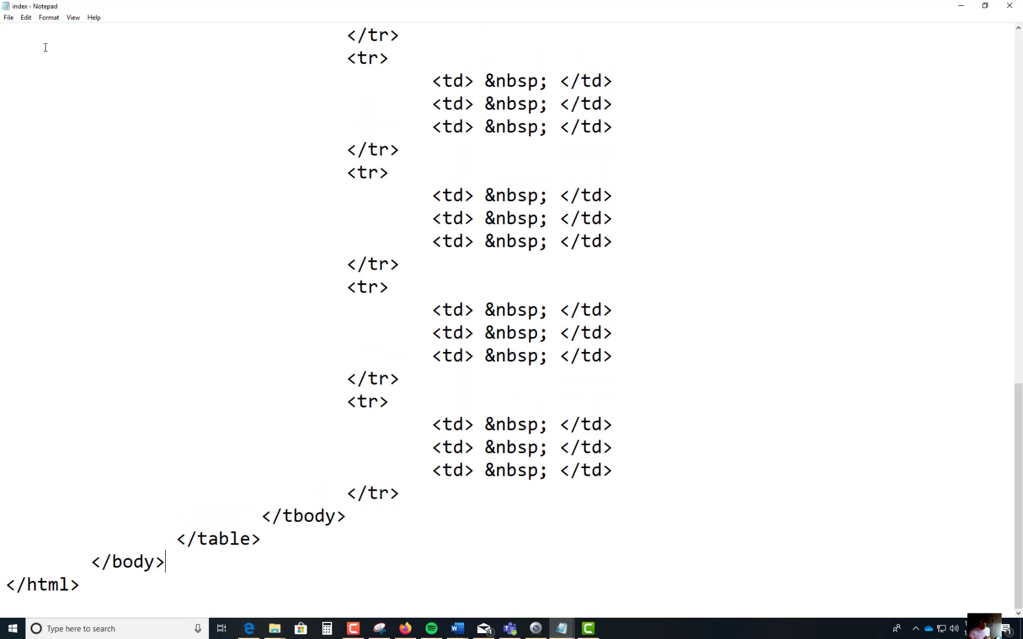
Step: Set the Notepad font size to 18 in the Format > Font dialog
left_click(48, 17)
left_click(63, 41)
left_click_drag(229, 163, 228, 151)
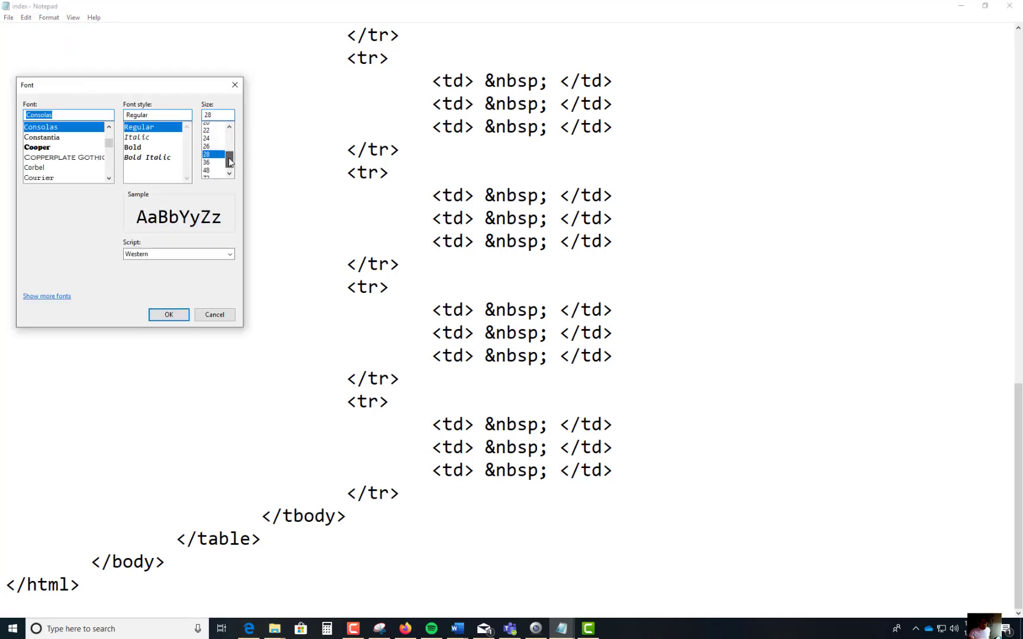
left_click(207, 150)
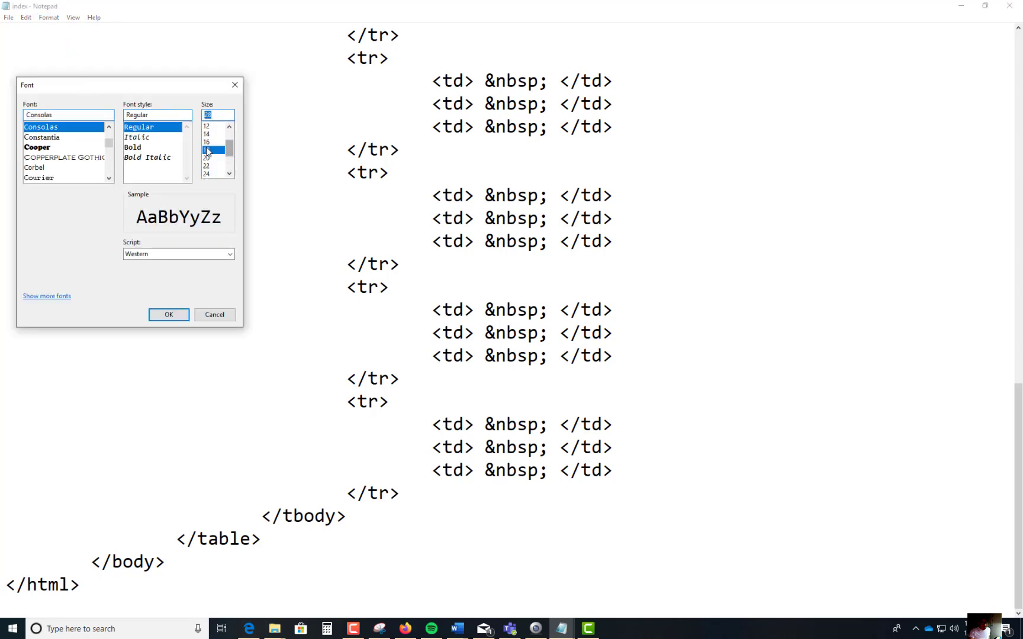
left_click(168, 315)
scroll(571, 444, "up", 5)
scroll(570, 443, "up", 5)
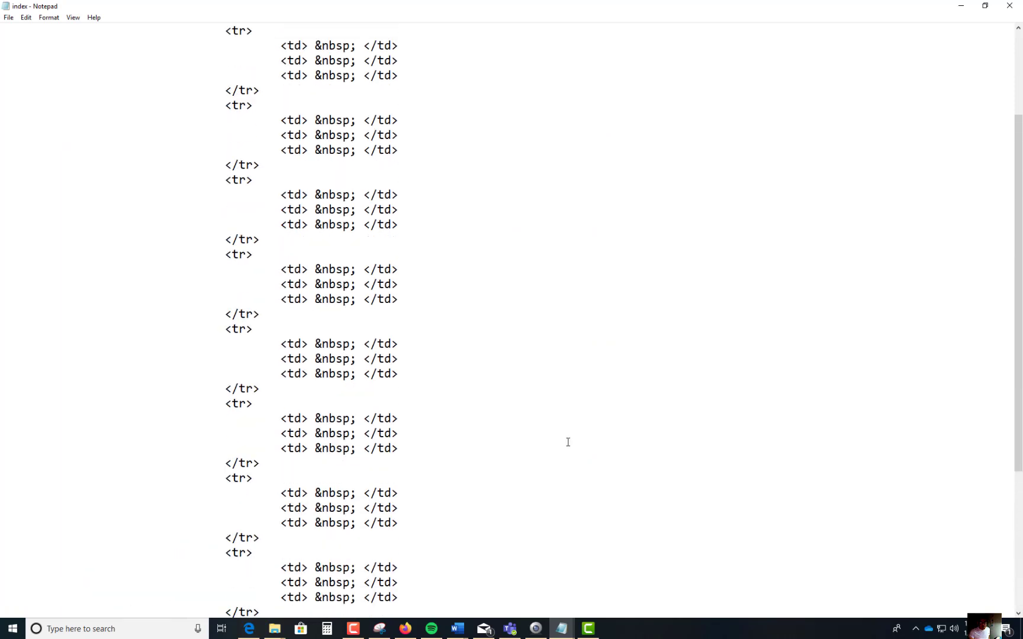
scroll(569, 443, "up", 5)
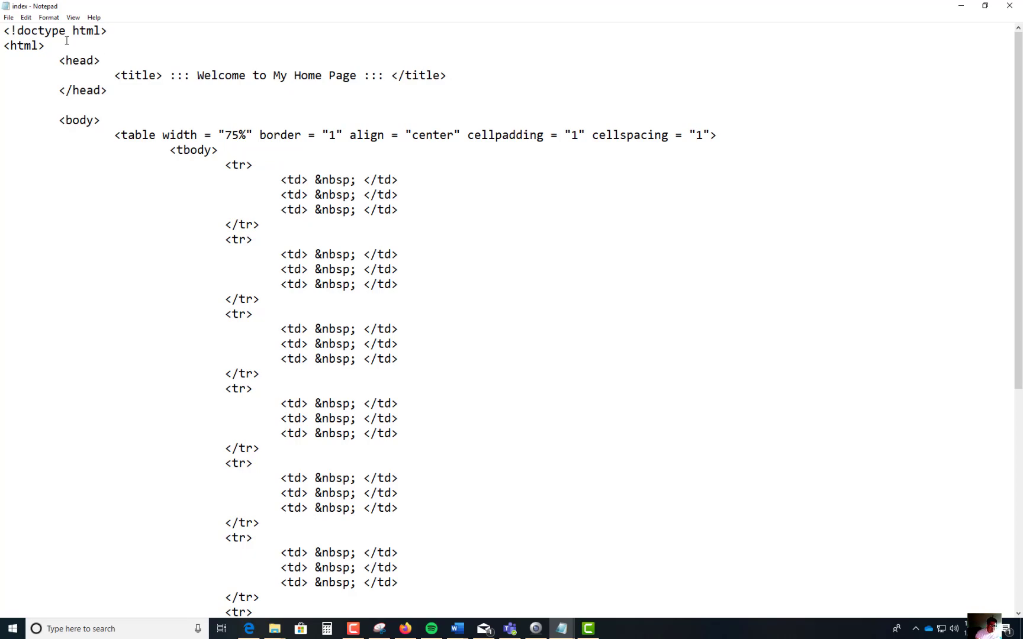
left_click_drag(10, 46, 56, 48)
scroll(65, 419, "down", 5)
scroll(65, 419, "down", 5)
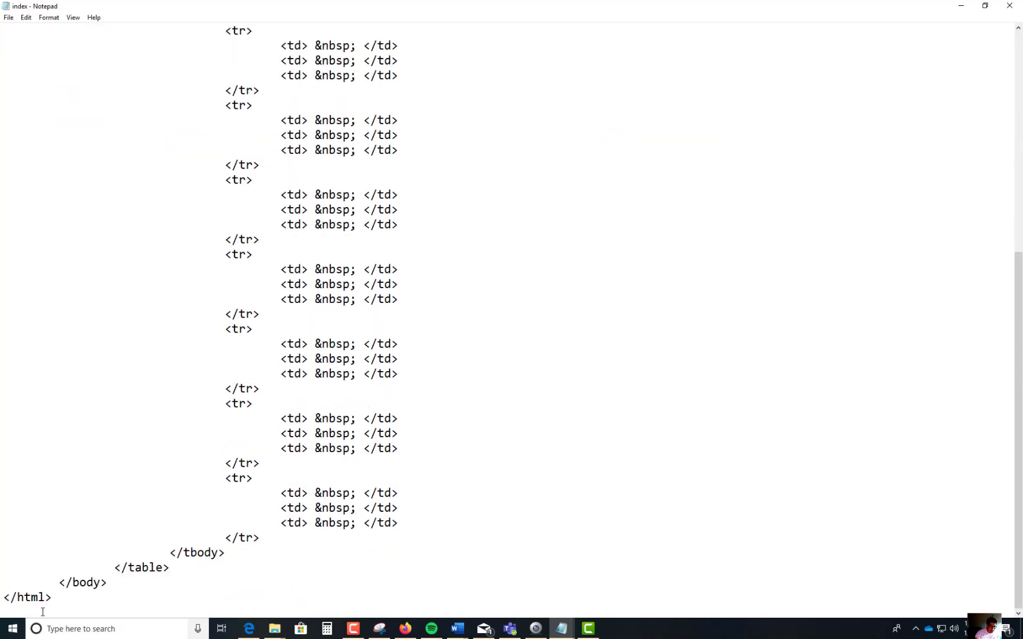
left_click_drag(52, 597, 4, 597)
scroll(34, 545, "up", 5)
scroll(34, 545, "up", 5)
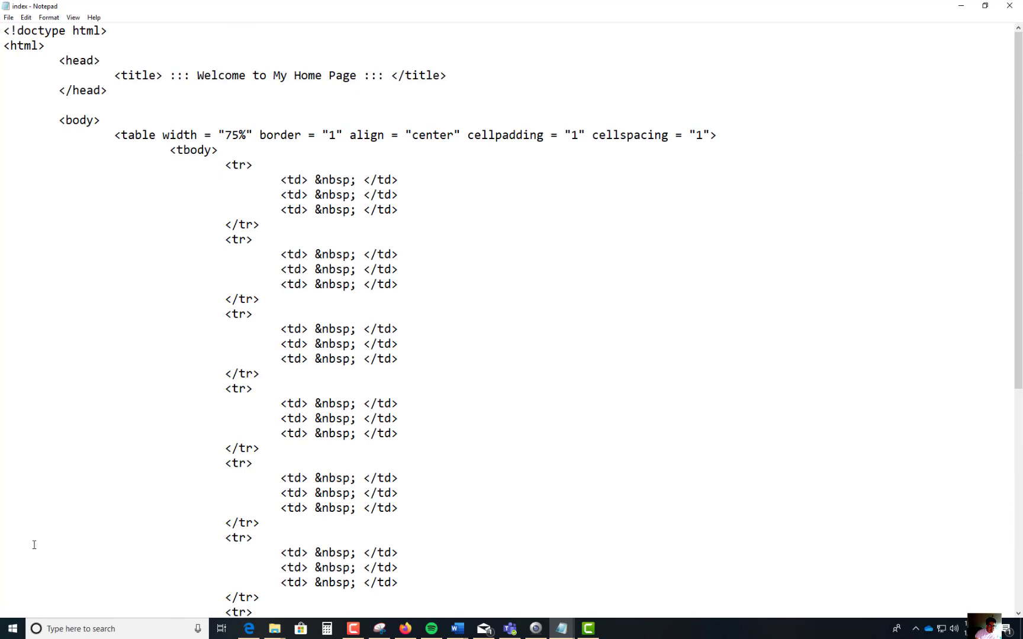
left_click_drag(59, 60, 116, 91)
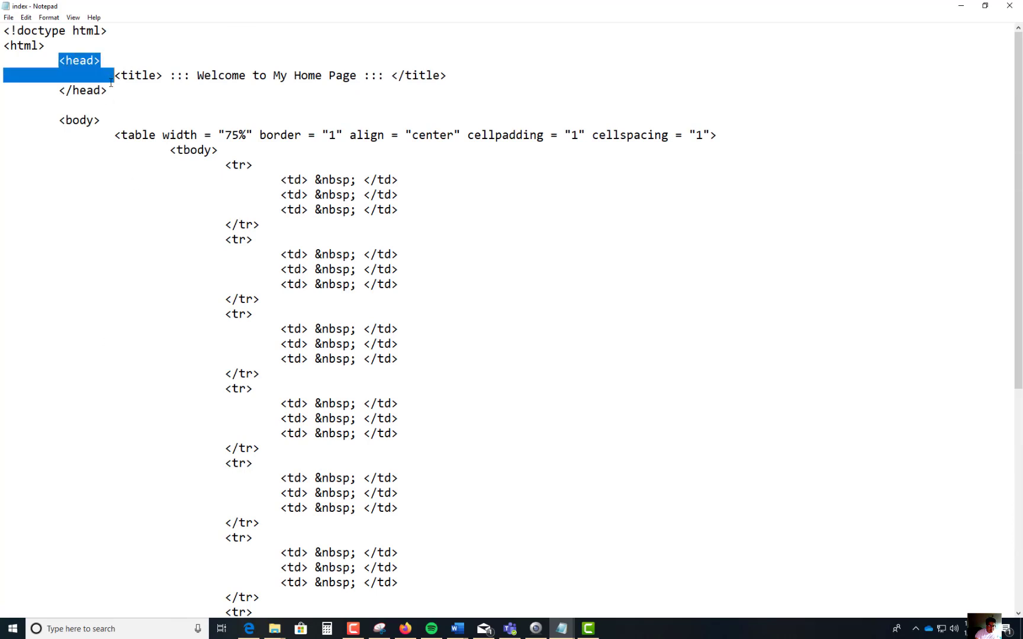
left_click(100, 60)
left_click(64, 90)
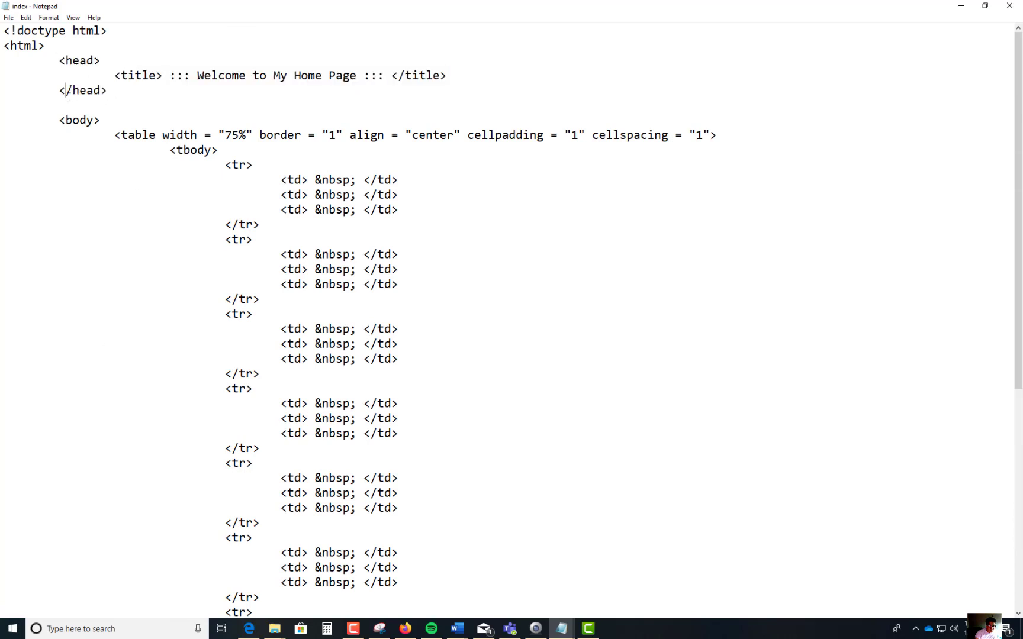
left_click_drag(60, 90, 464, 72)
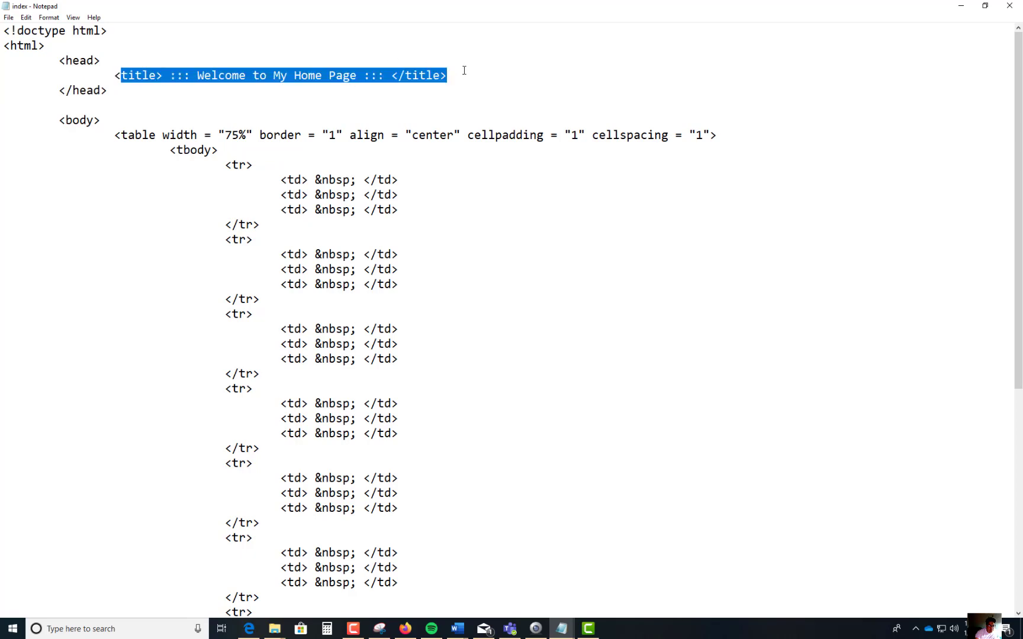
scroll(175, 133, "down", 2)
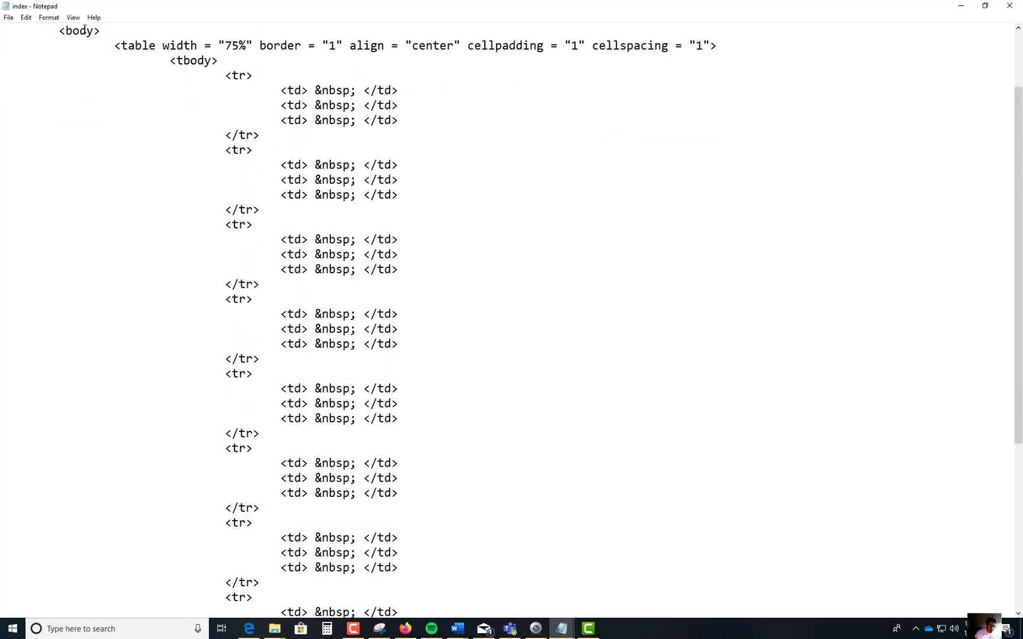
left_click_drag(53, 36, 100, 32)
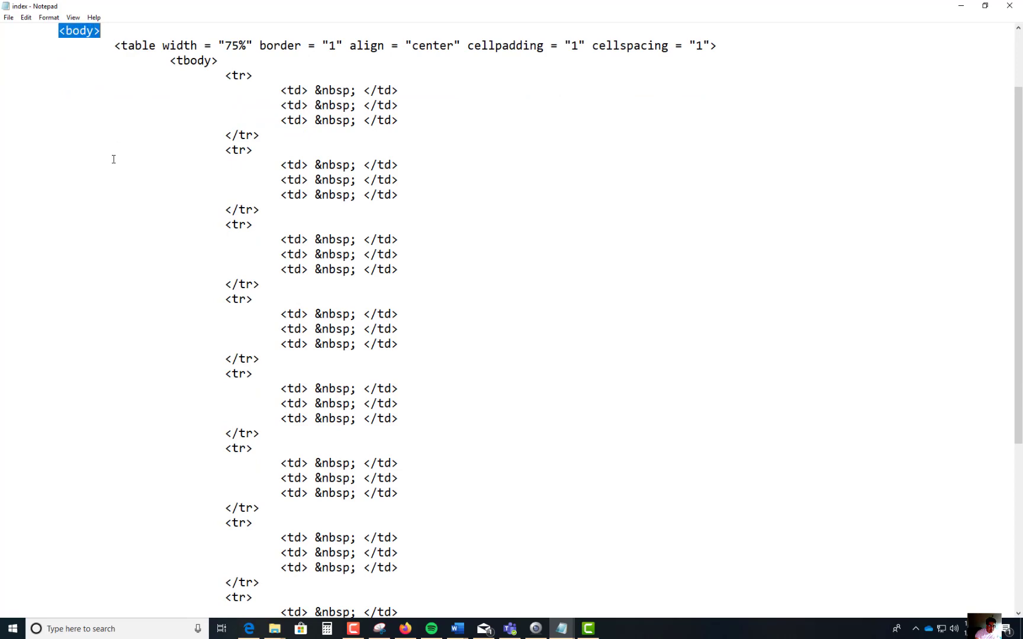
scroll(114, 159, "down", 5)
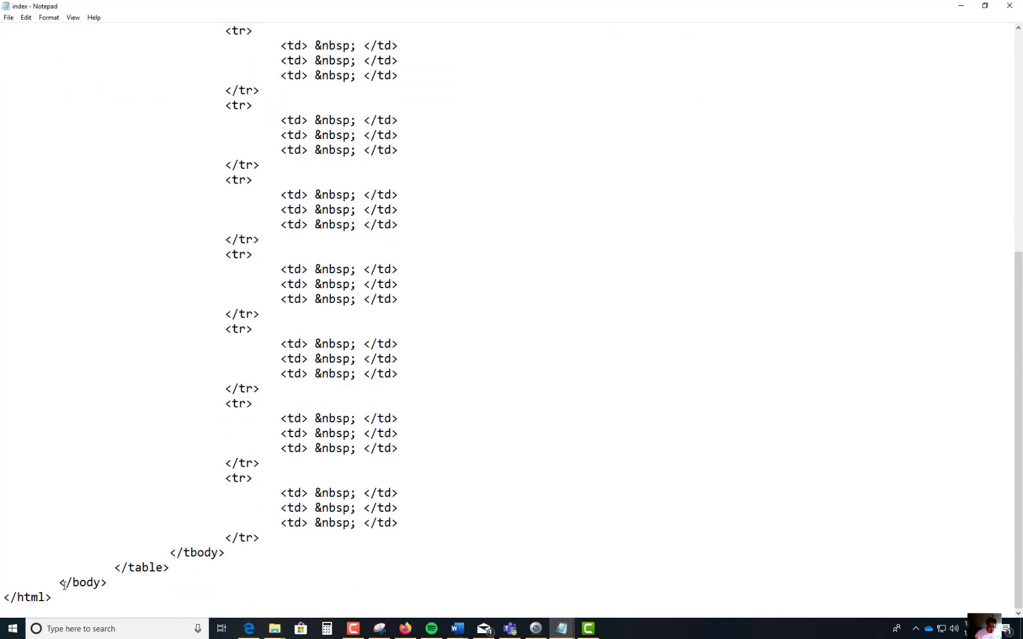
left_click_drag(60, 583, 124, 581)
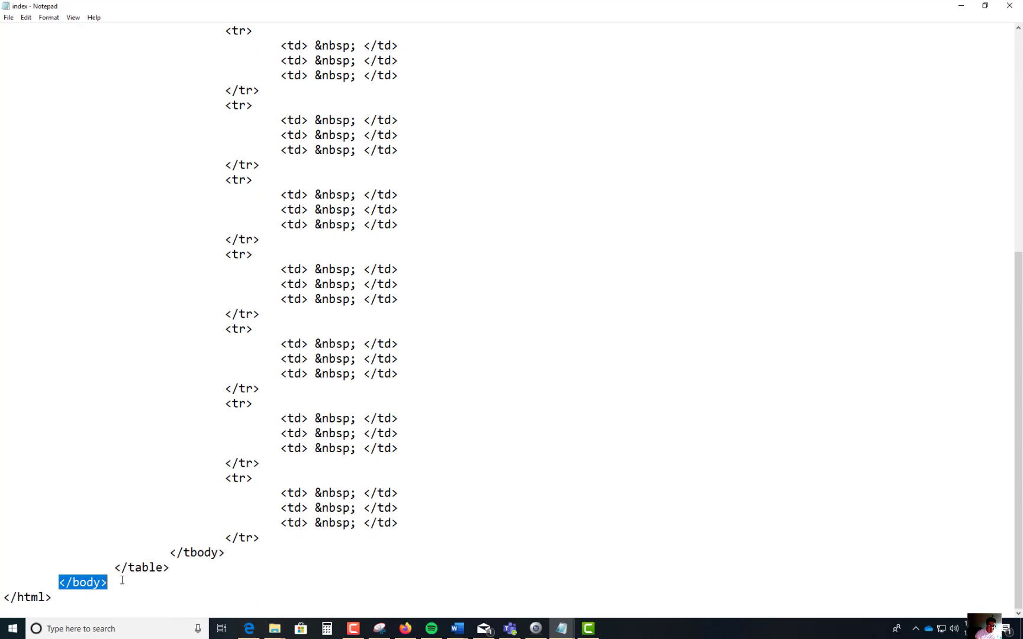
scroll(123, 581, "up", 10)
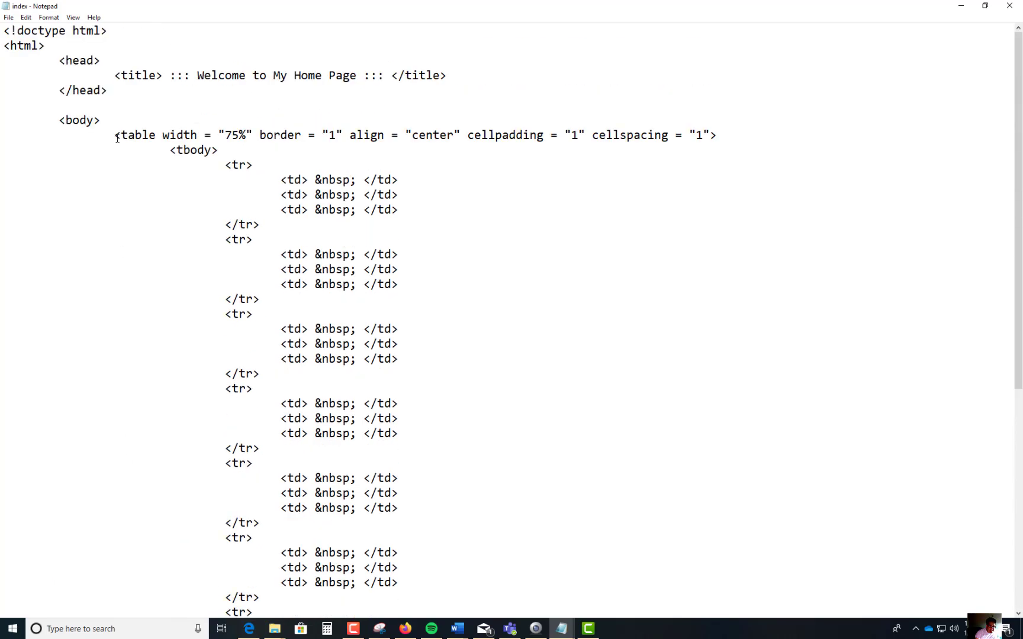
left_click_drag(115, 136, 731, 136)
left_click(184, 138)
left_click(162, 135)
left_click_drag(163, 134, 387, 138)
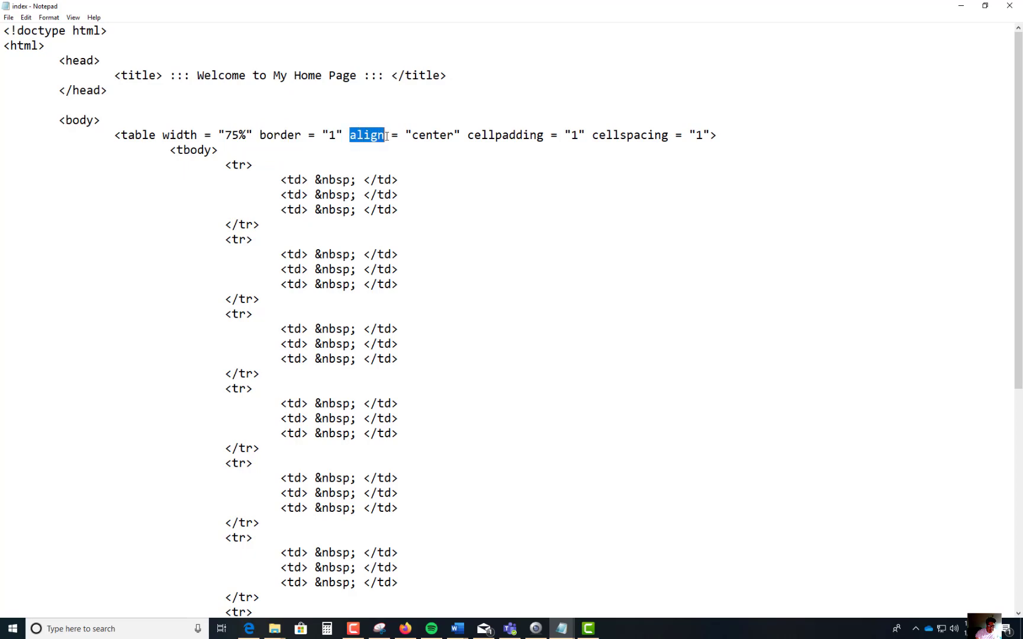
left_click_drag(467, 136, 541, 135)
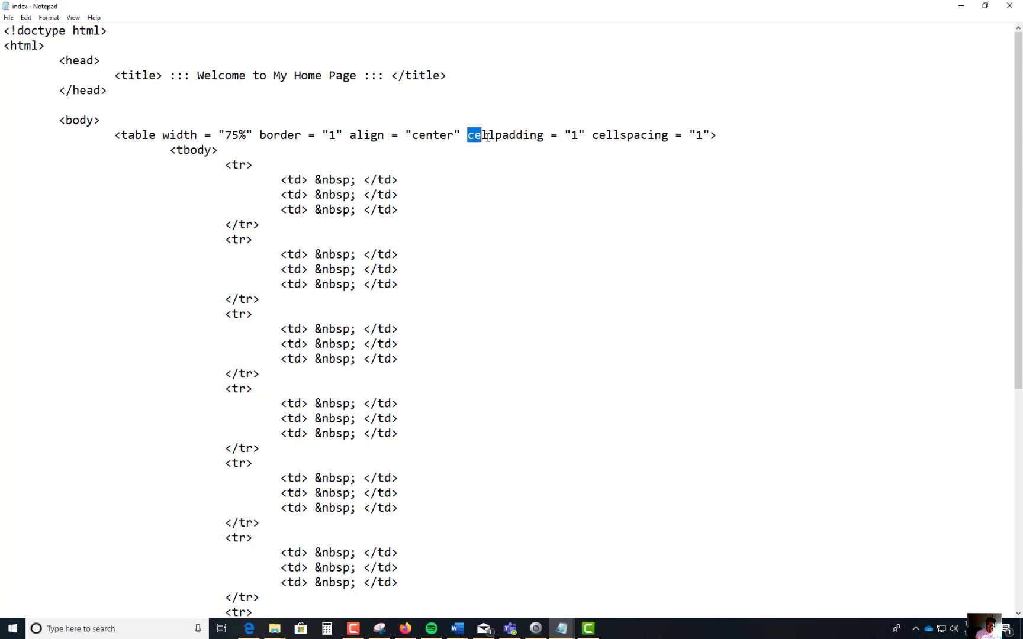
left_click_drag(663, 135, 218, 150)
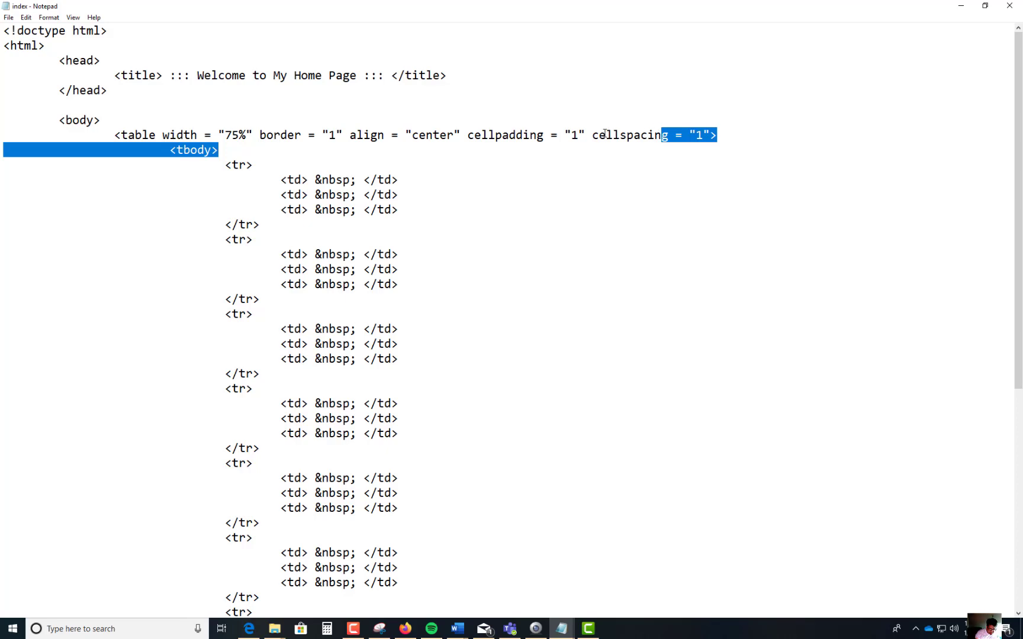
left_click(179, 136)
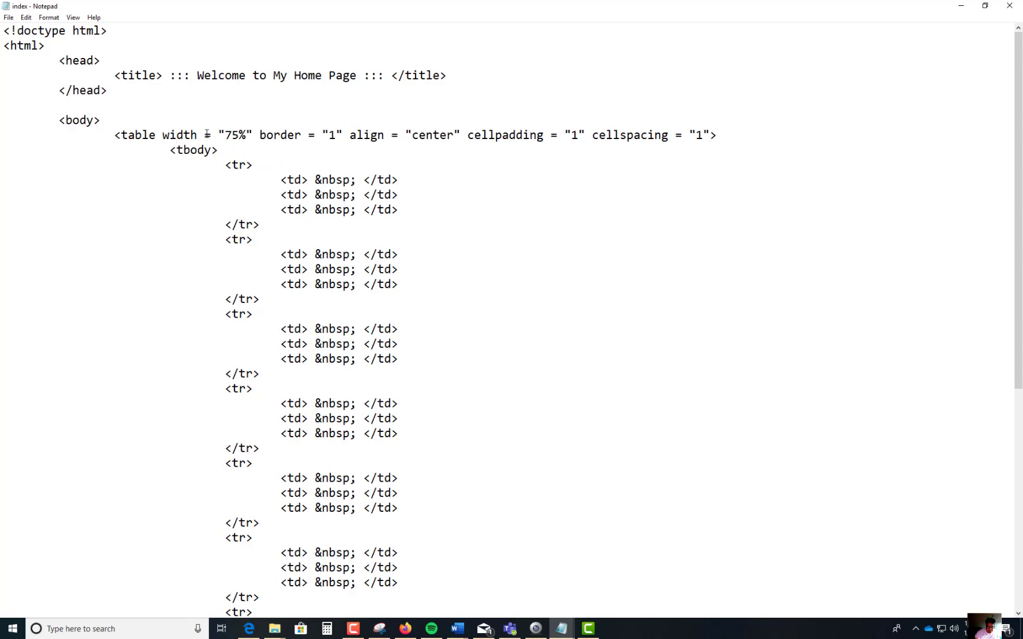
left_click_drag(225, 133, 246, 134)
left_click_drag(328, 135, 336, 134)
left_click_drag(410, 134, 454, 135)
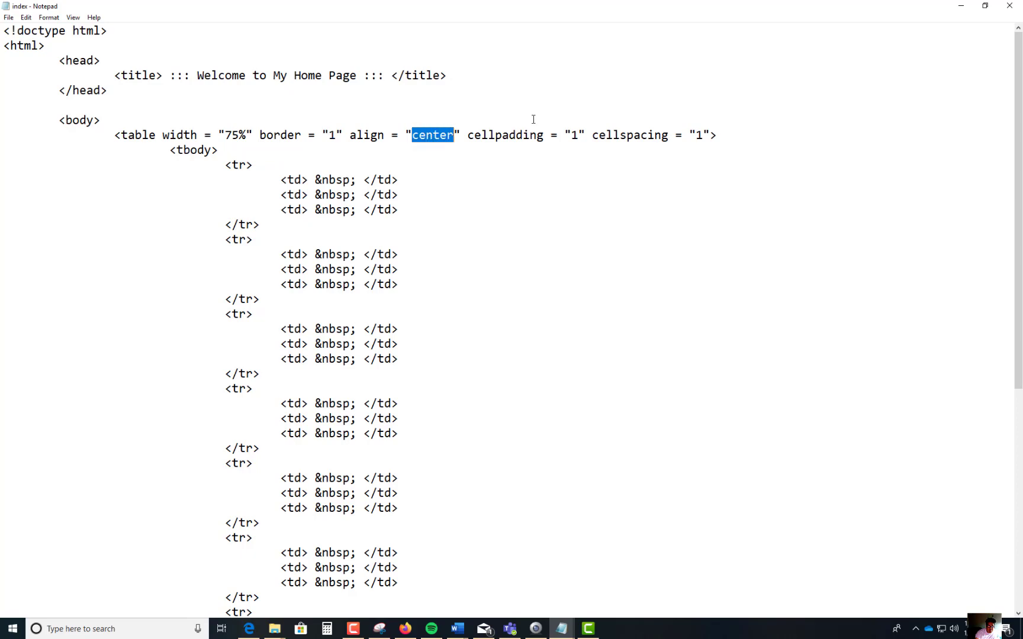
left_click_drag(570, 135, 578, 135)
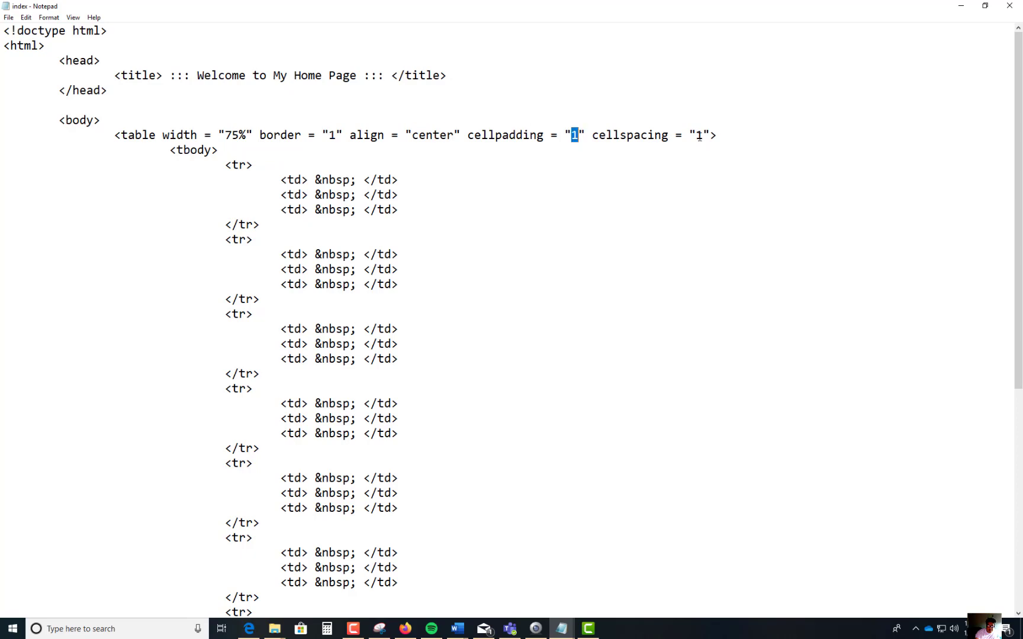
left_click_drag(696, 135, 703, 134)
left_click(196, 152)
scroll(198, 172, "down", 3)
scroll(196, 172, "down", 5)
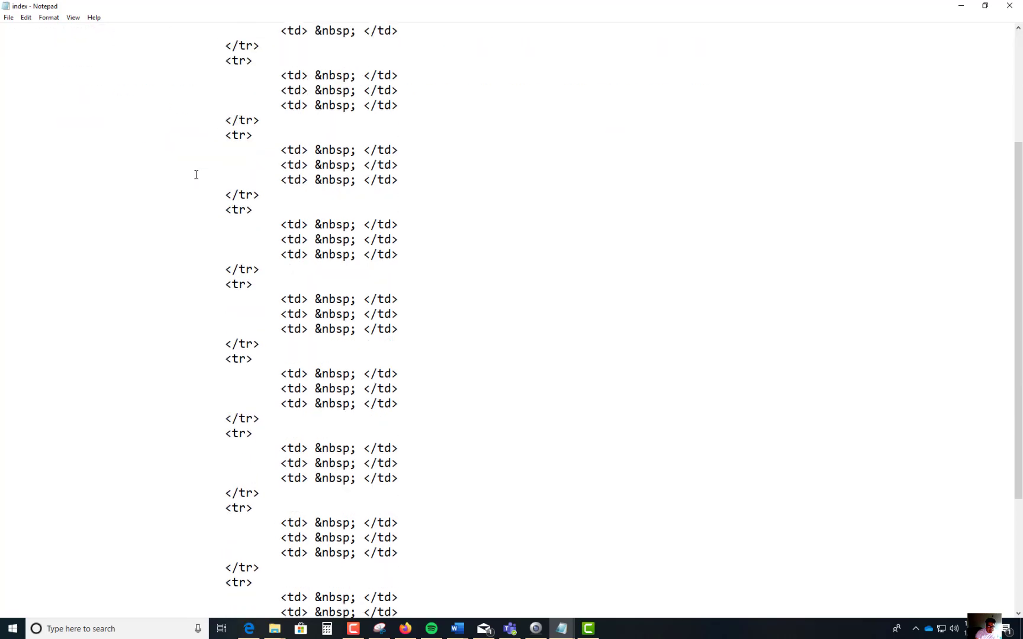
scroll(194, 176, "down", 3)
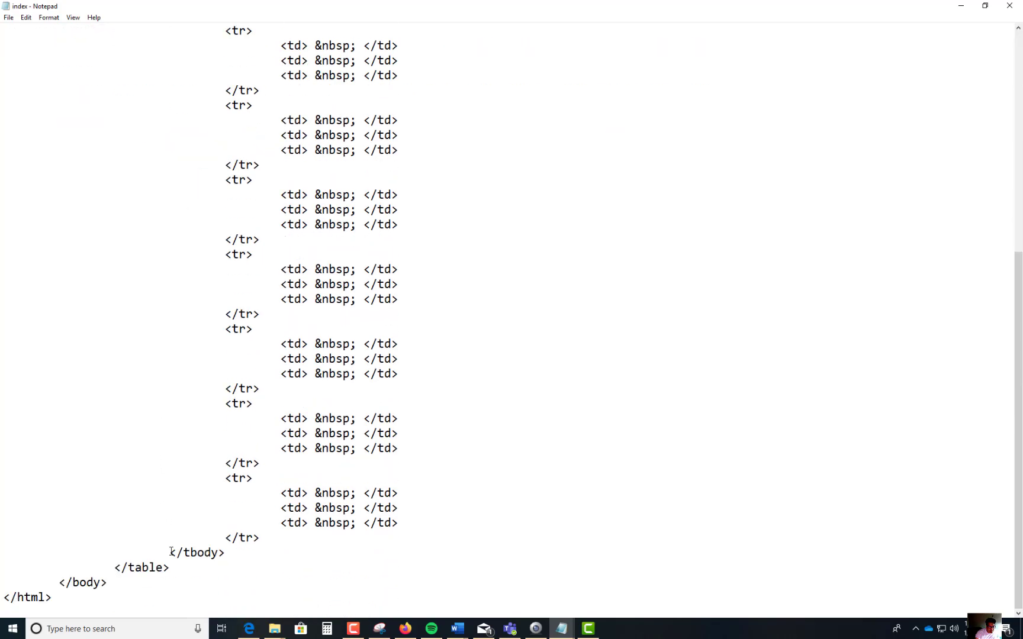
left_click_drag(170, 552, 227, 550)
left_click(226, 544)
scroll(226, 479, "up", 5)
scroll(240, 321, "up", 8)
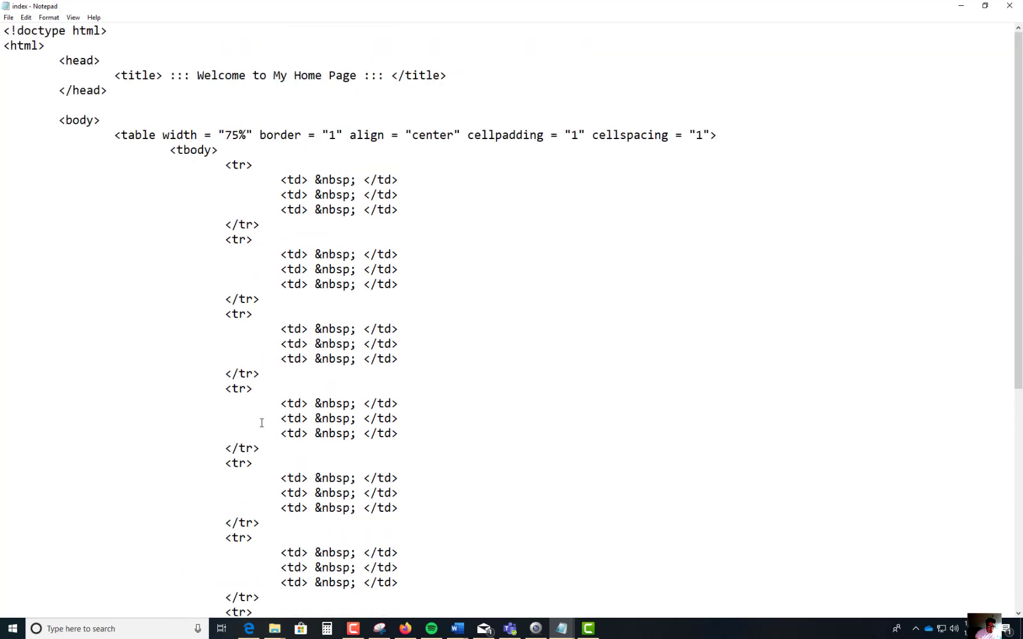
left_click_drag(226, 164, 260, 224)
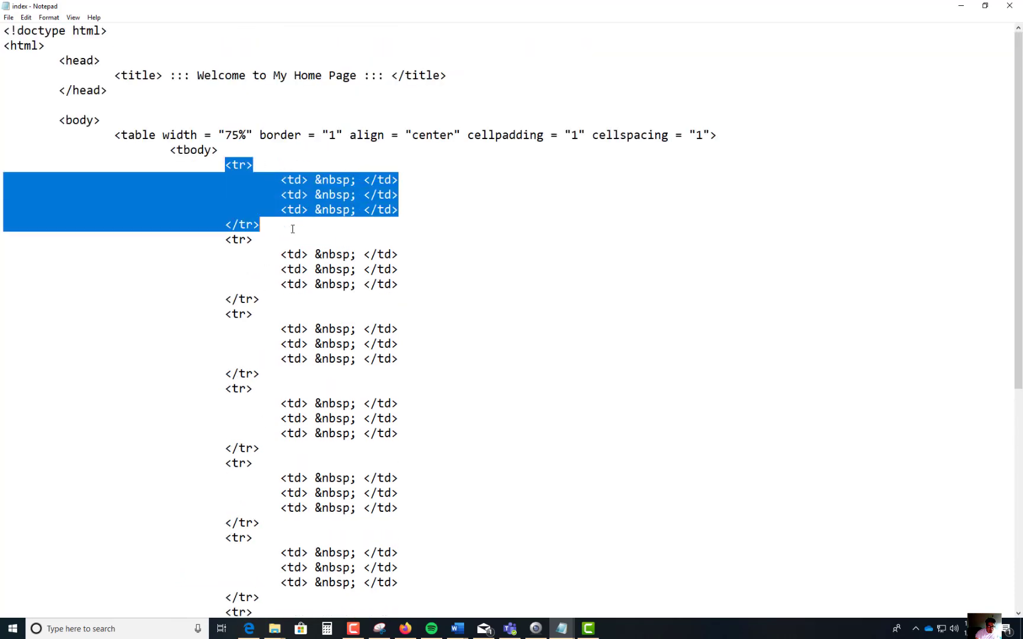
left_click(296, 183)
left_click_drag(282, 179, 397, 181)
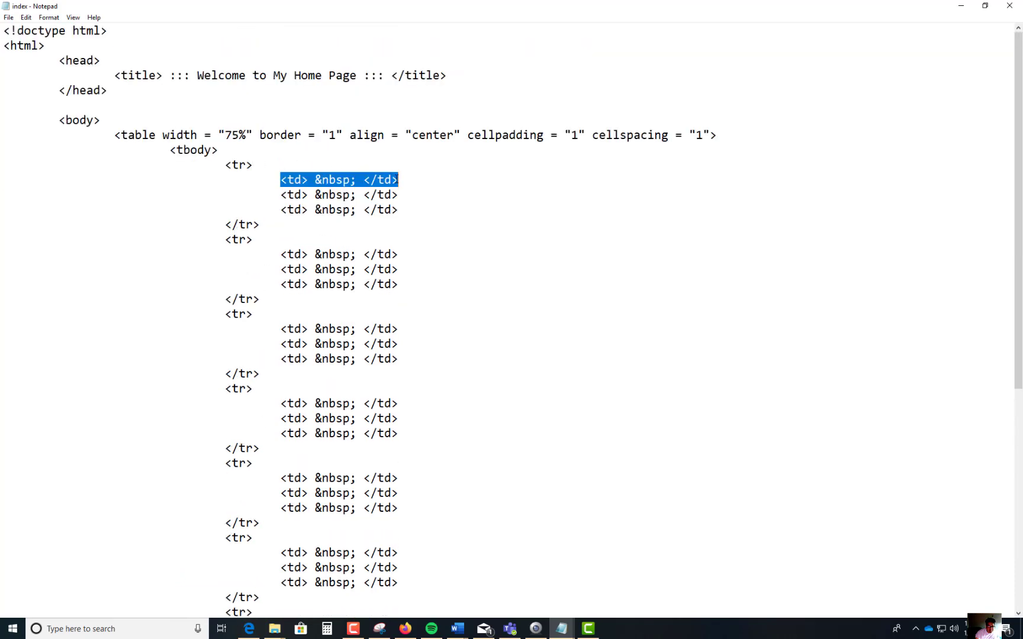
left_click(364, 181)
left_click_drag(315, 179, 358, 180)
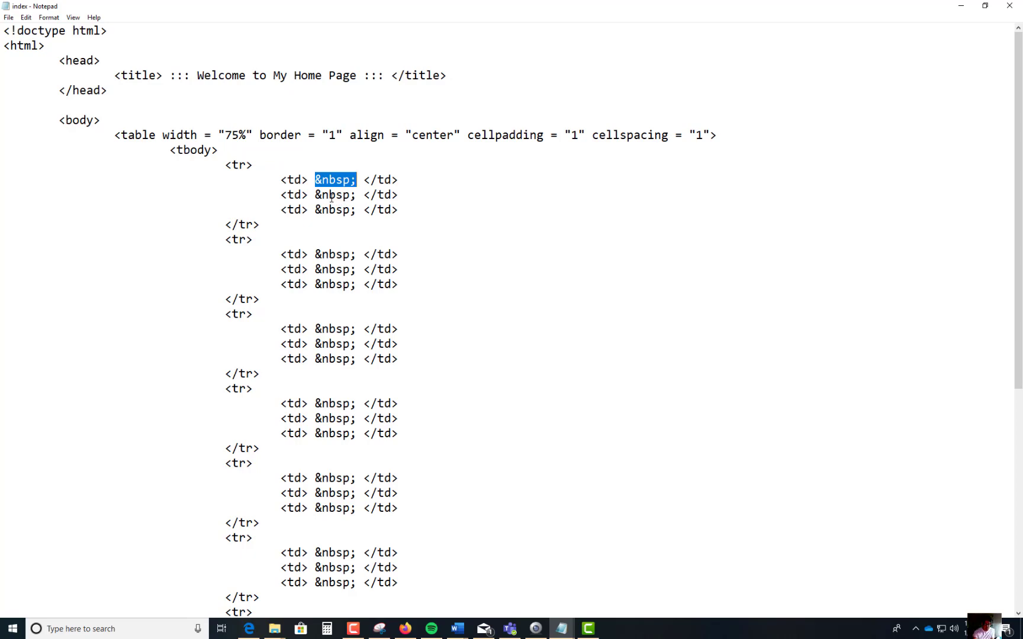
left_click(399, 210)
scroll(394, 207, "down", 3)
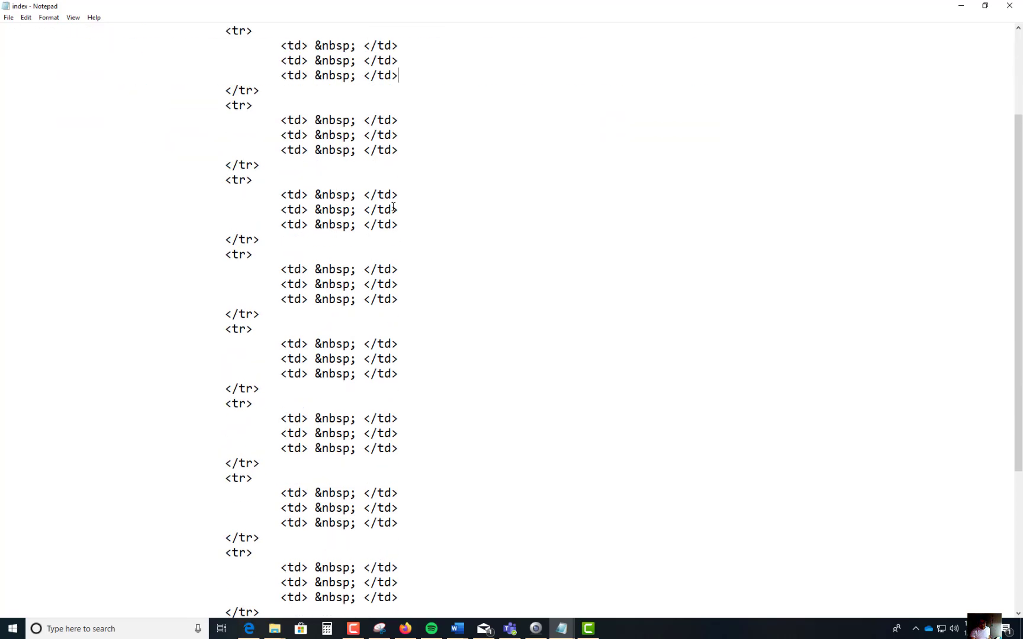
scroll(394, 207, "down", 3)
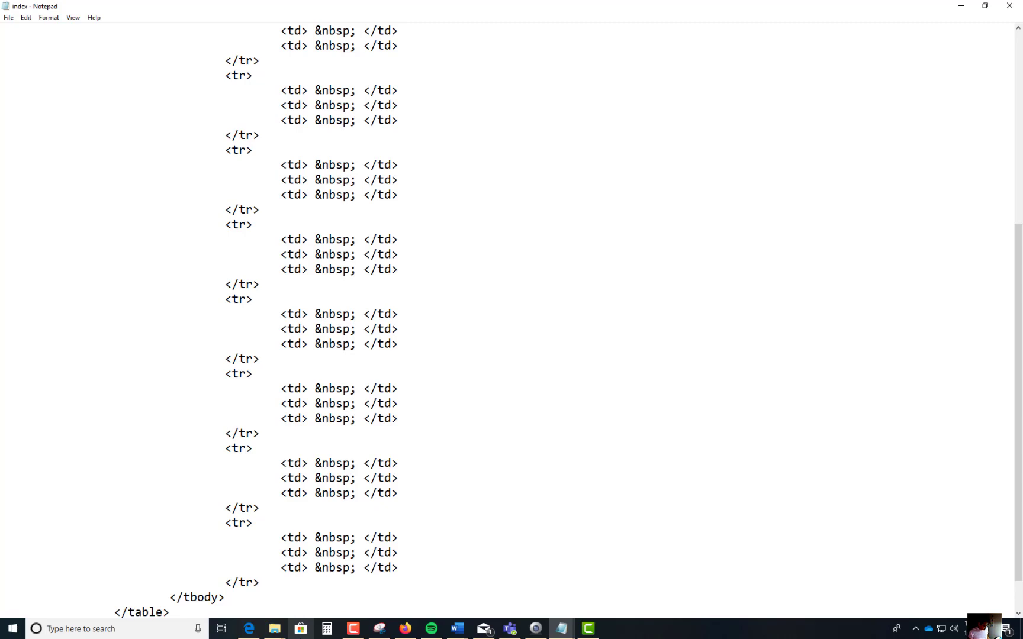
scroll(224, 447, "up", 5)
scroll(200, 520, "up", 5)
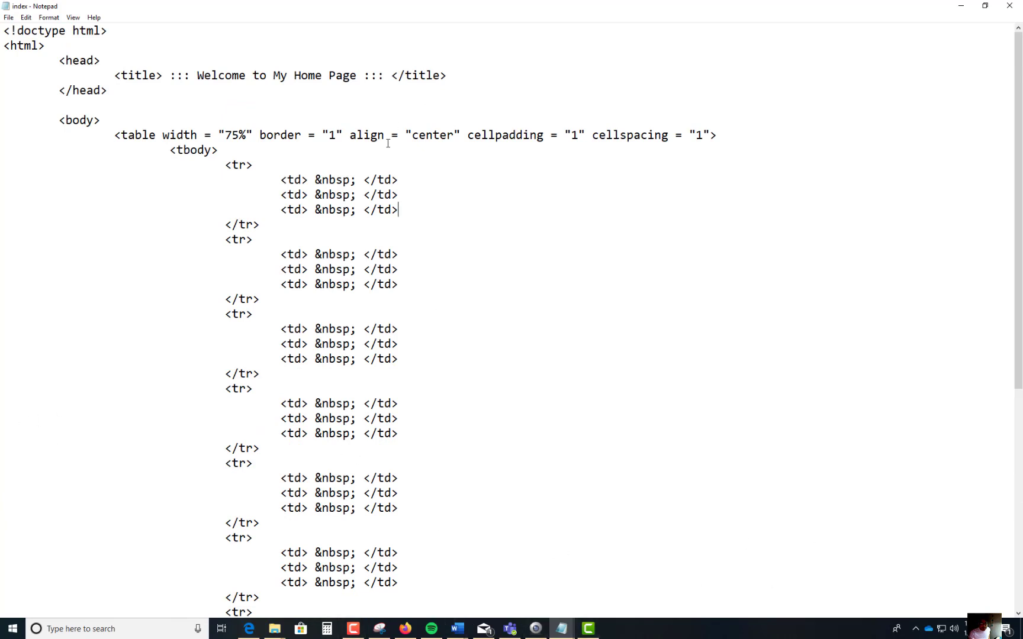
Step: Replace the first row's three &nbsp; placeholders with Date, Description and Assignment
left_click_drag(316, 180, 357, 181)
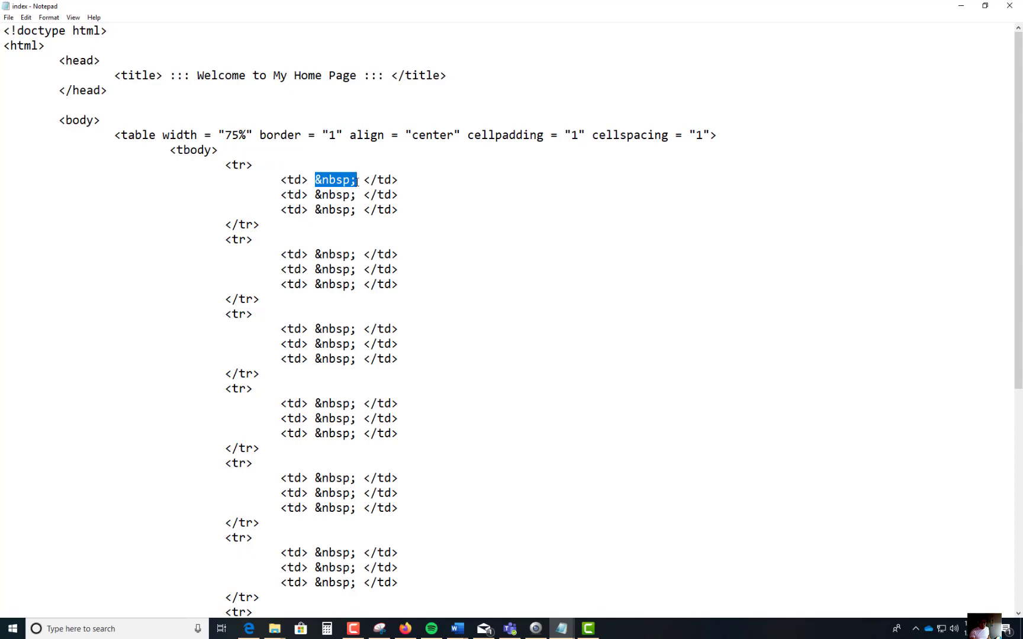
type("Date")
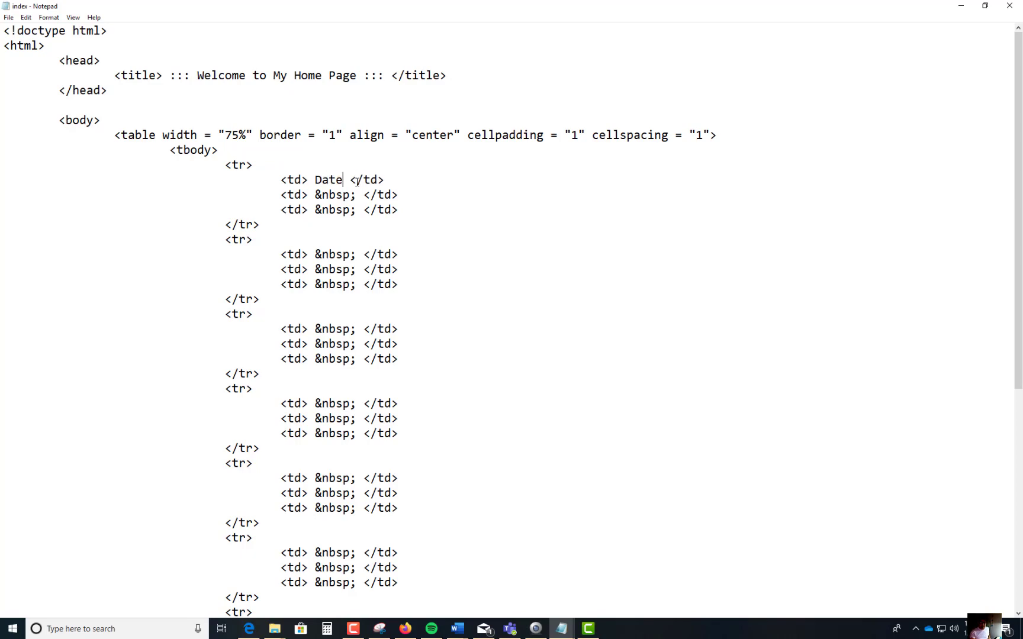
left_click_drag(315, 196, 357, 194)
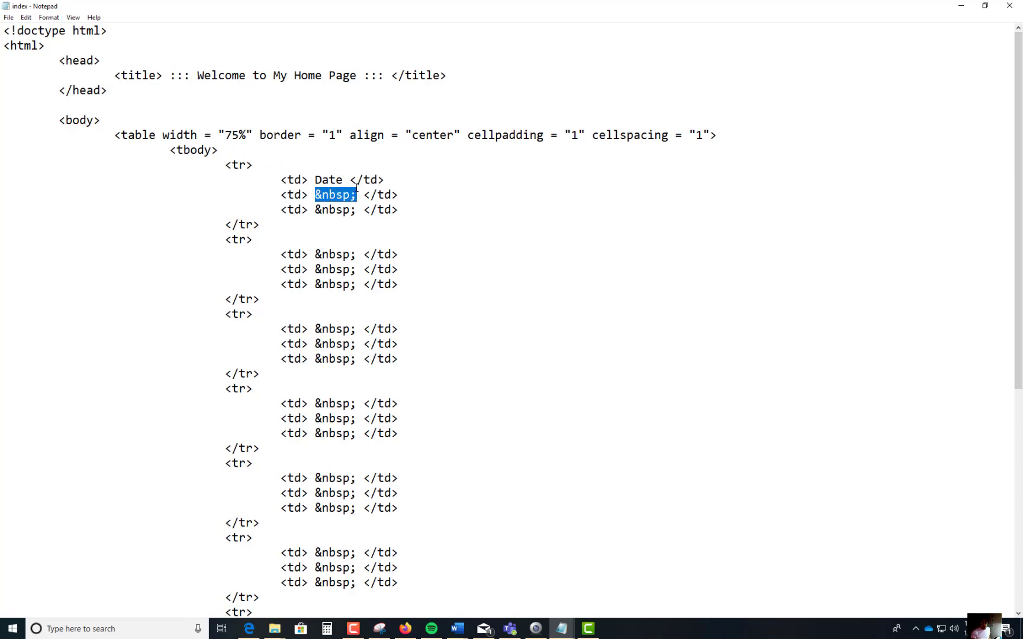
type("Dse")
key("BackSpace")
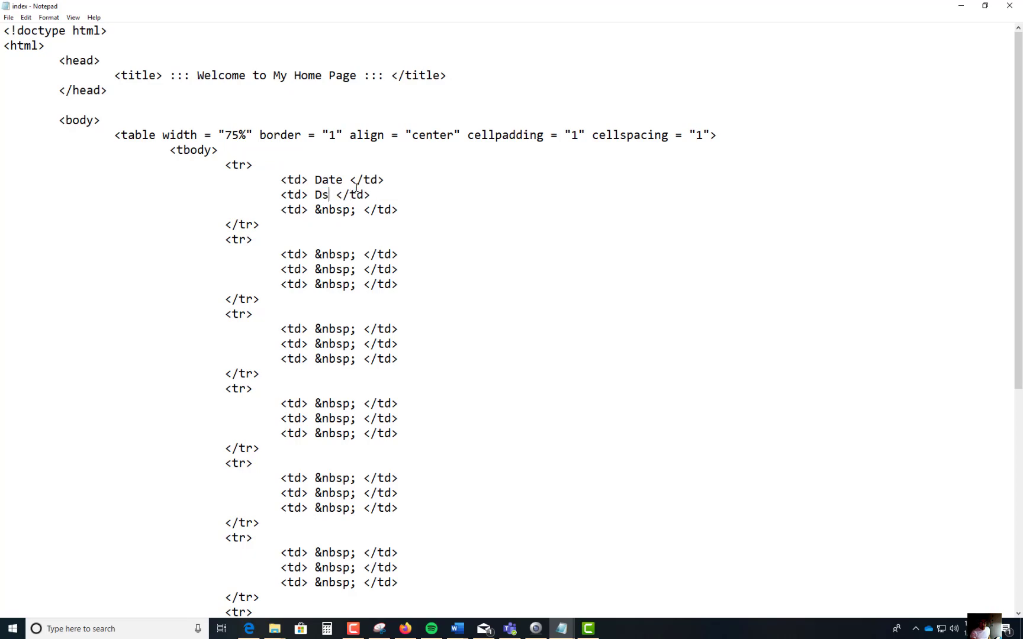
type("script")
type("ion")
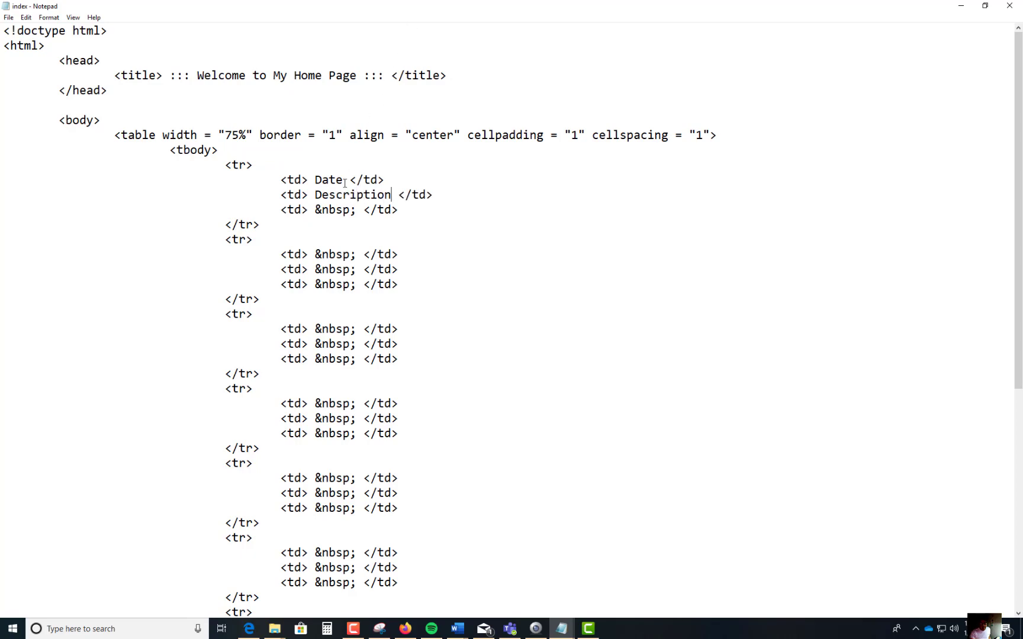
left_click_drag(314, 210, 357, 211)
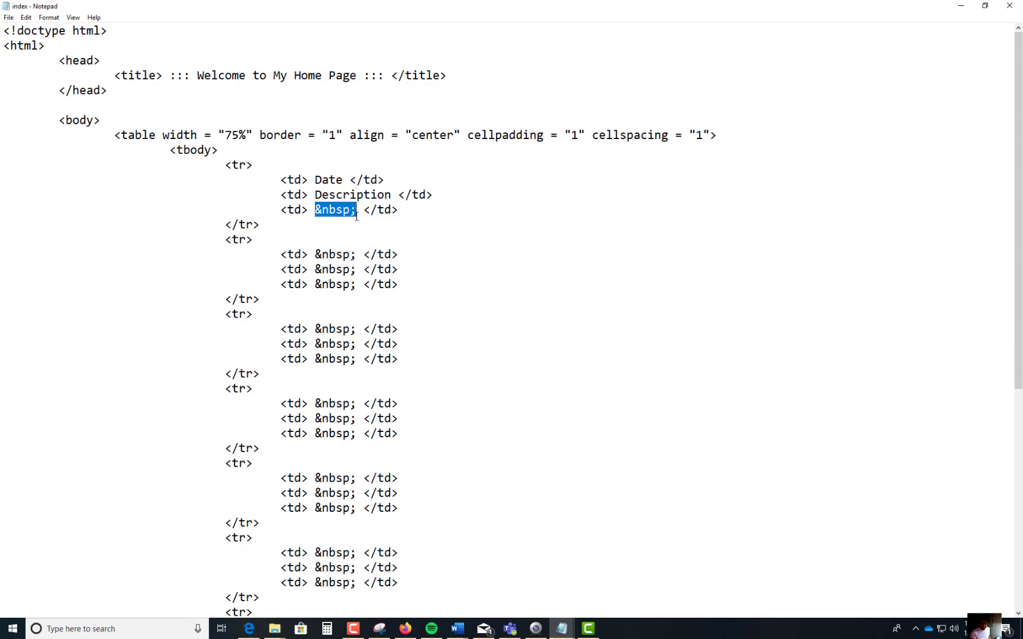
type("Assi")
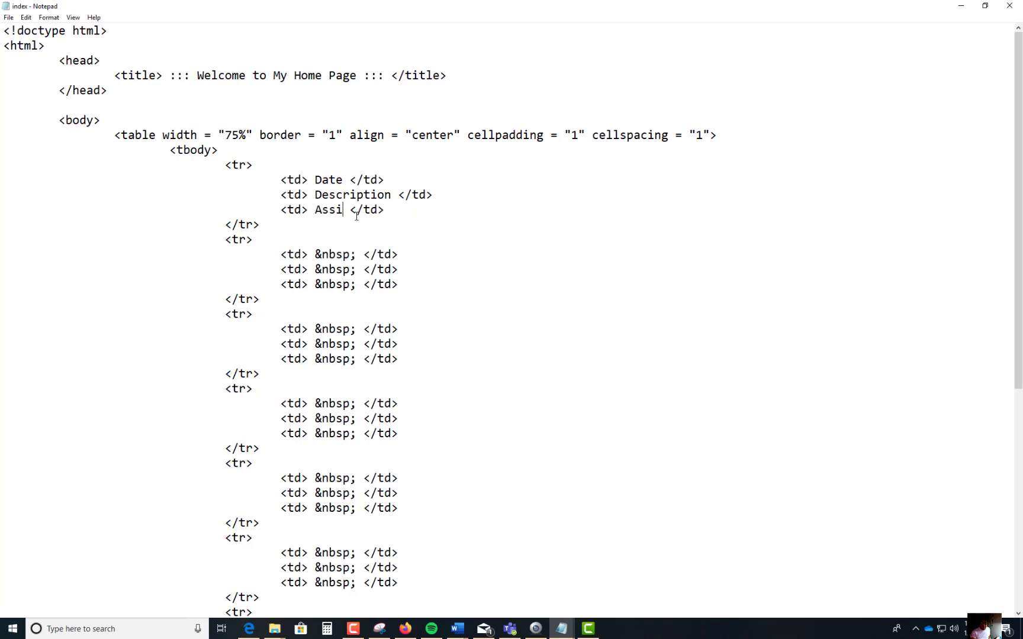
type("gnment")
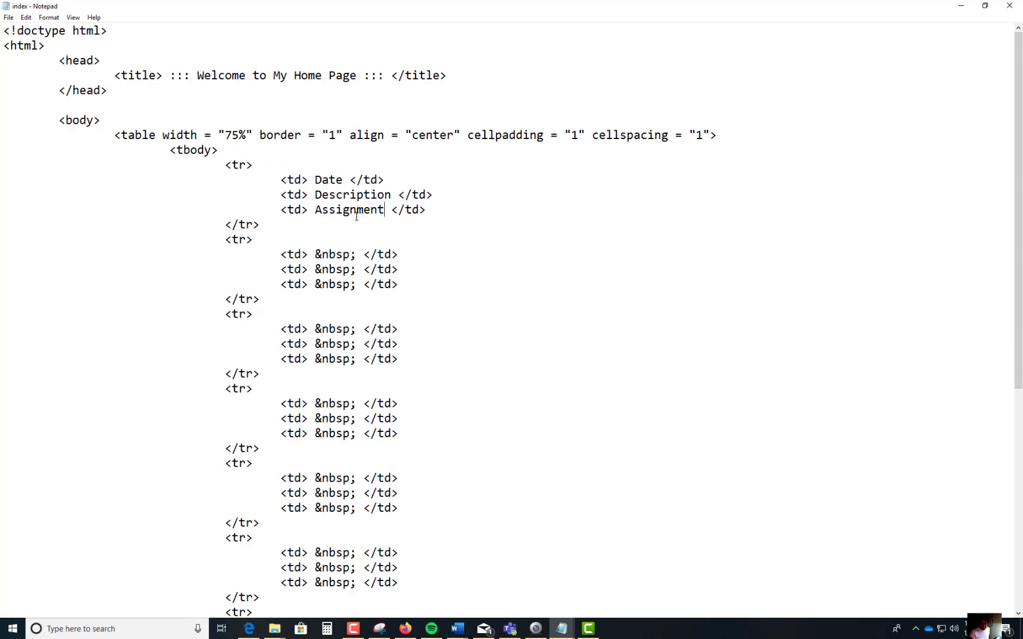
Step: Open index from the 013020 folder in File Explorer so Firefox displays it
left_click(276, 628)
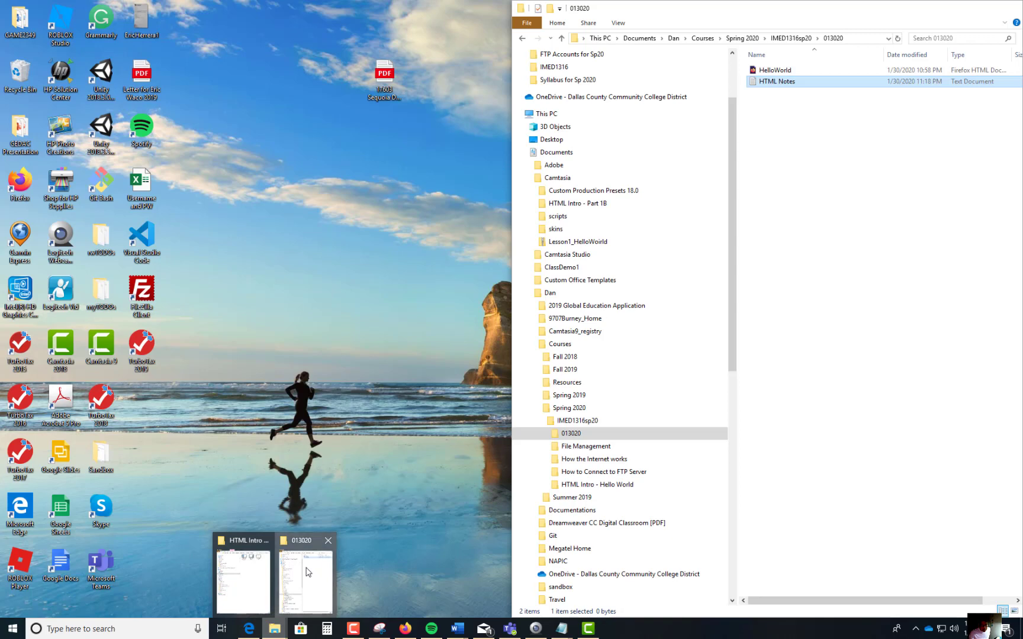
mouse_move(274, 629)
left_click(312, 575)
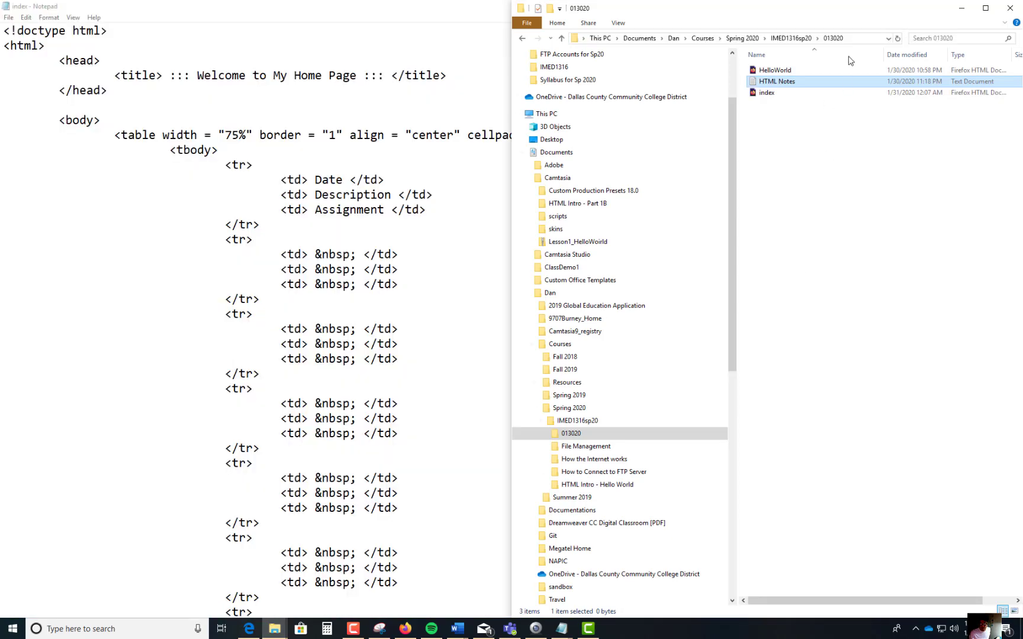
left_click(767, 92)
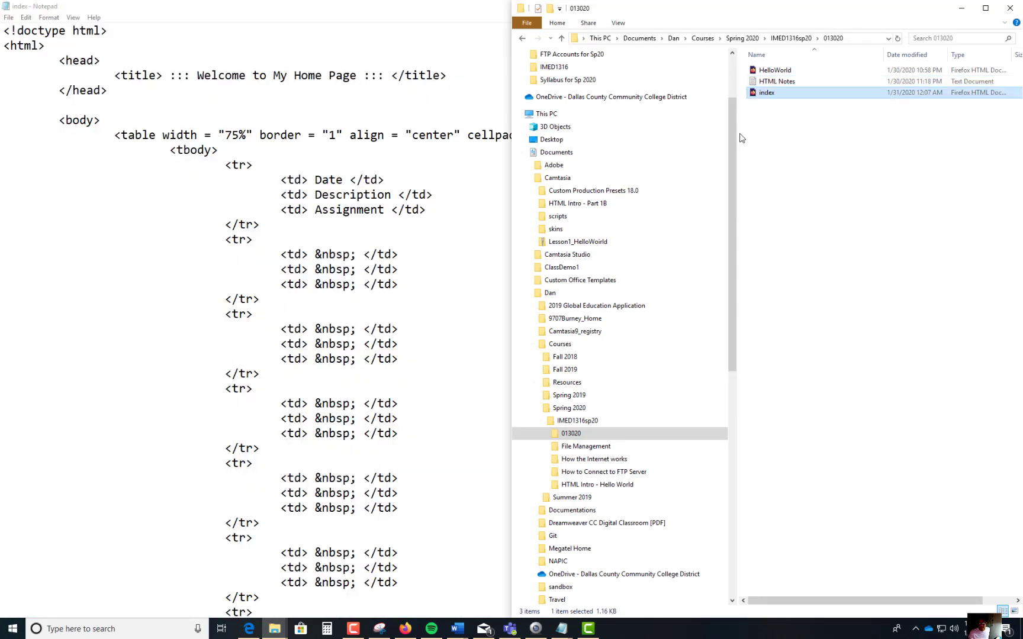
double_click(766, 93)
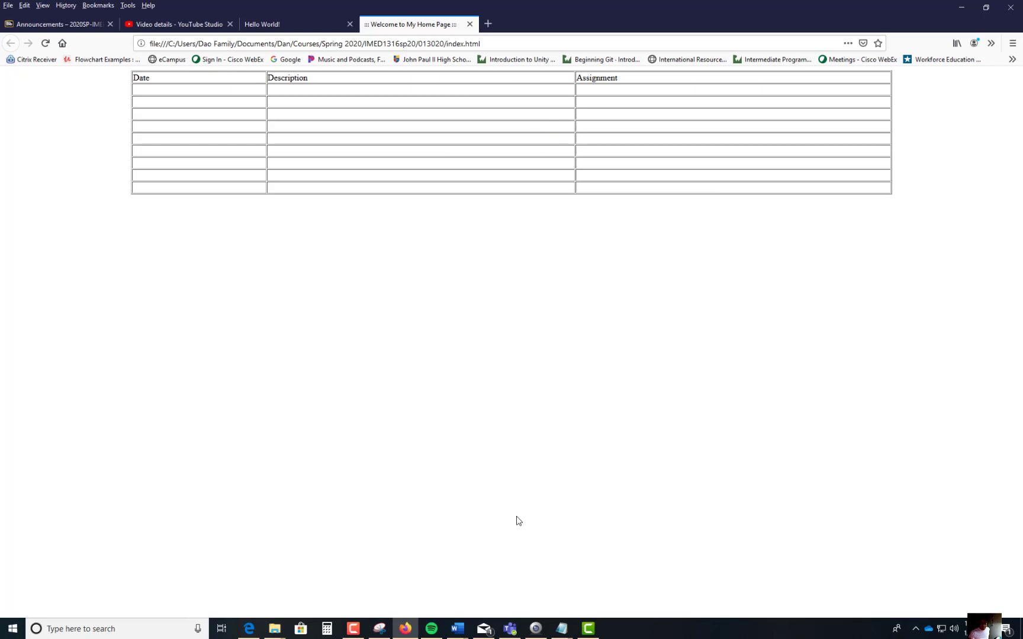
left_click(563, 628)
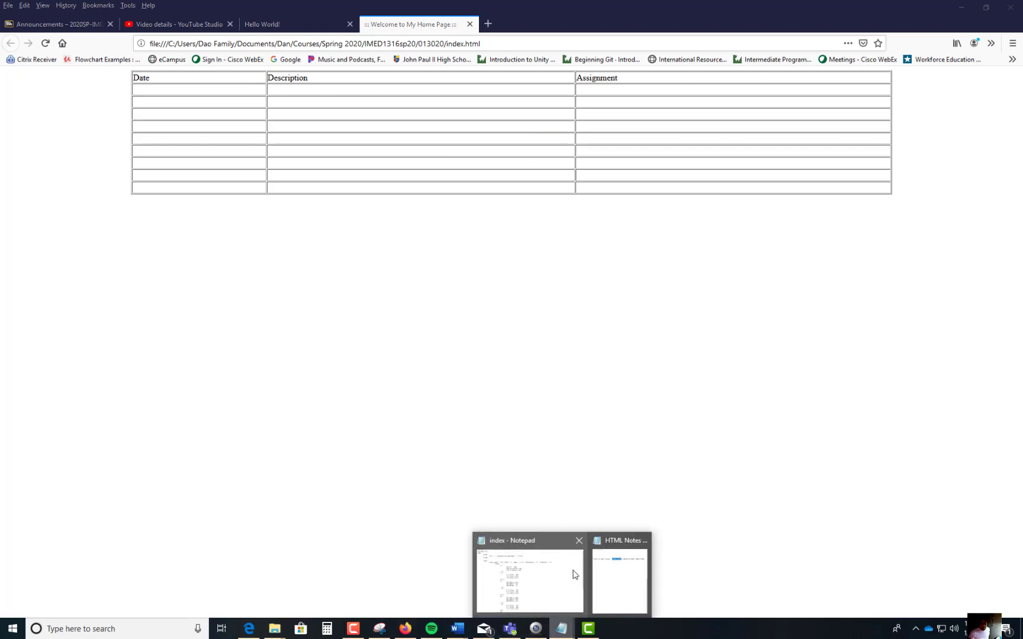
Step: Switch back to the index document in Notepad
left_click(528, 575)
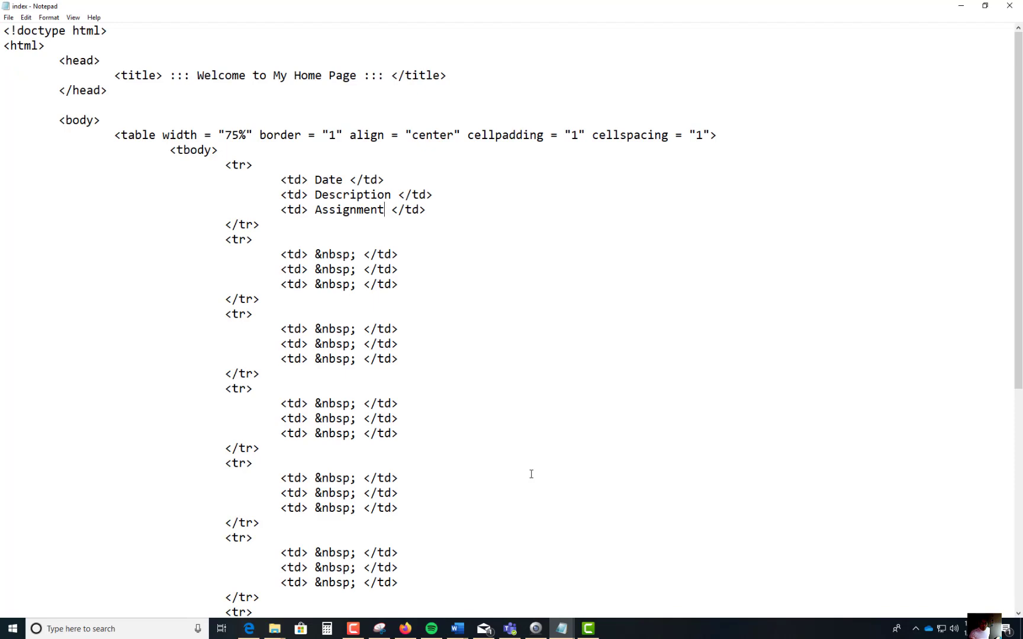
scroll(531, 474, "down", 4)
scroll(531, 474, "down", 4)
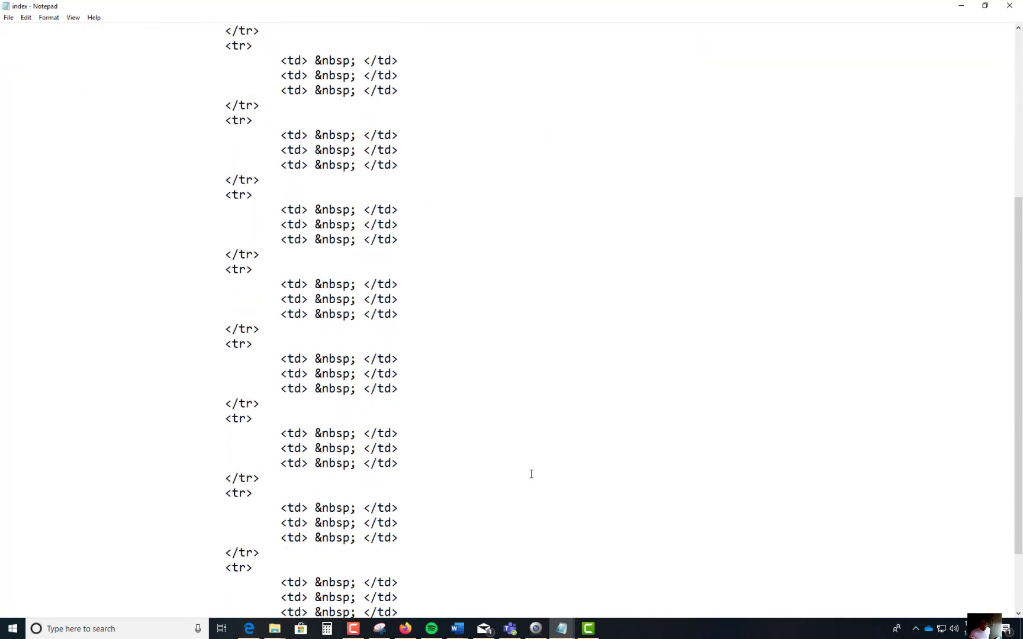
scroll(530, 474, "down", 4)
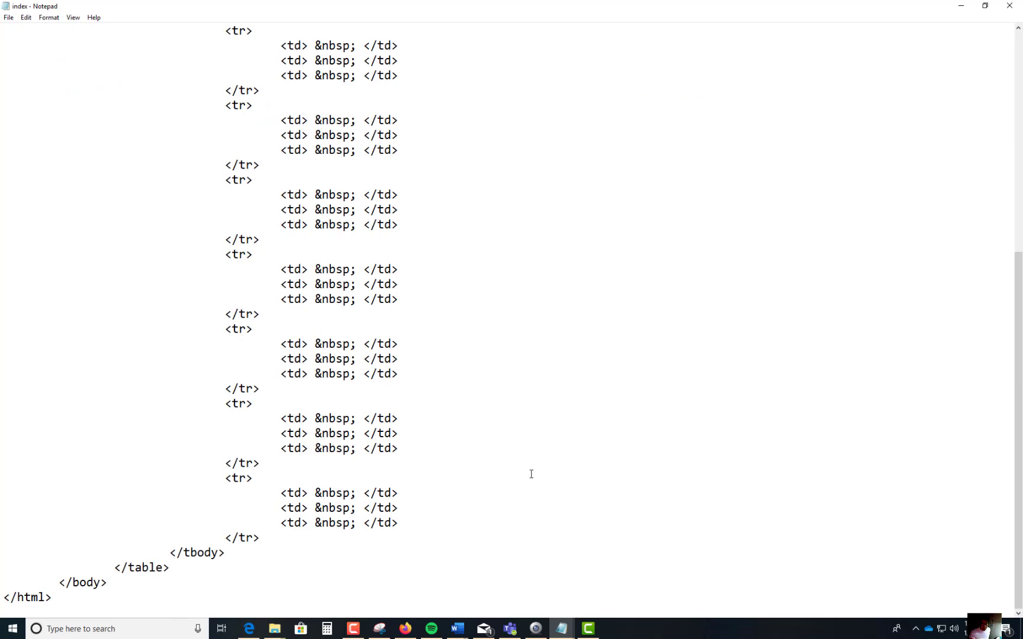
scroll(531, 473, "up", 5)
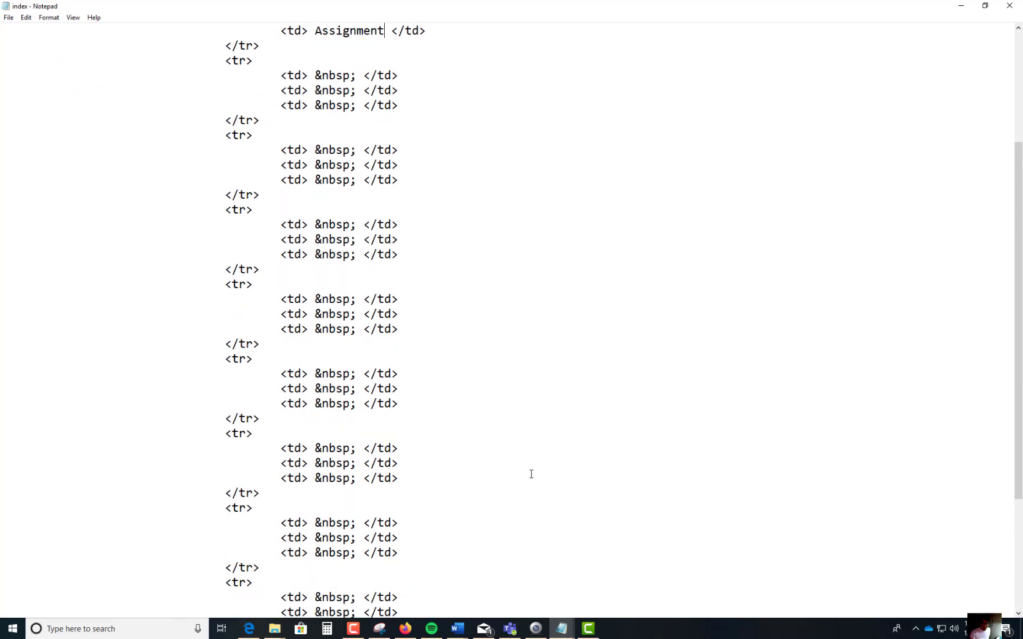
scroll(531, 474, "up", 4)
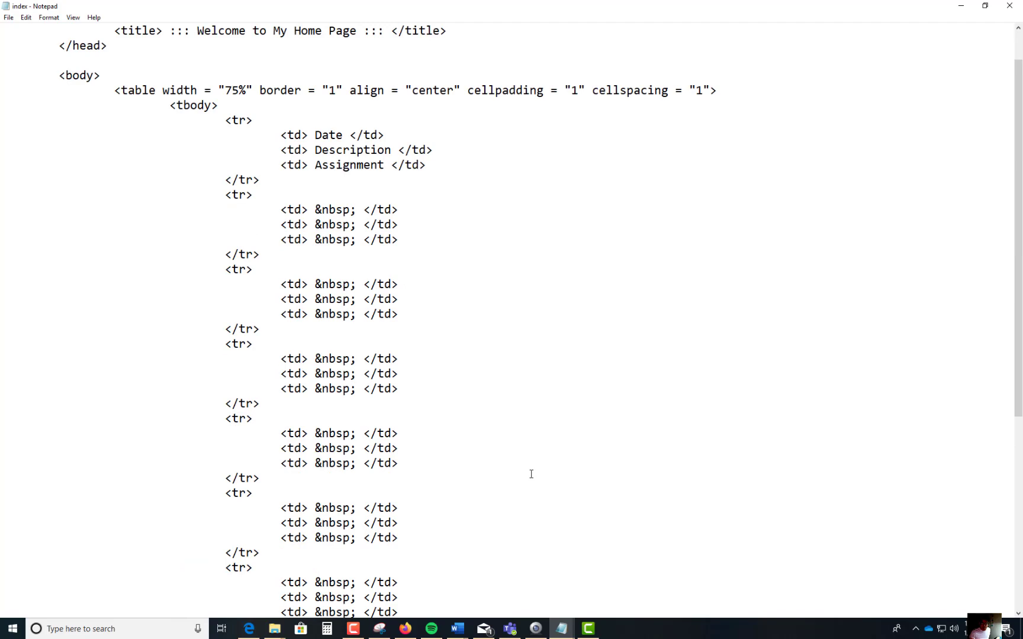